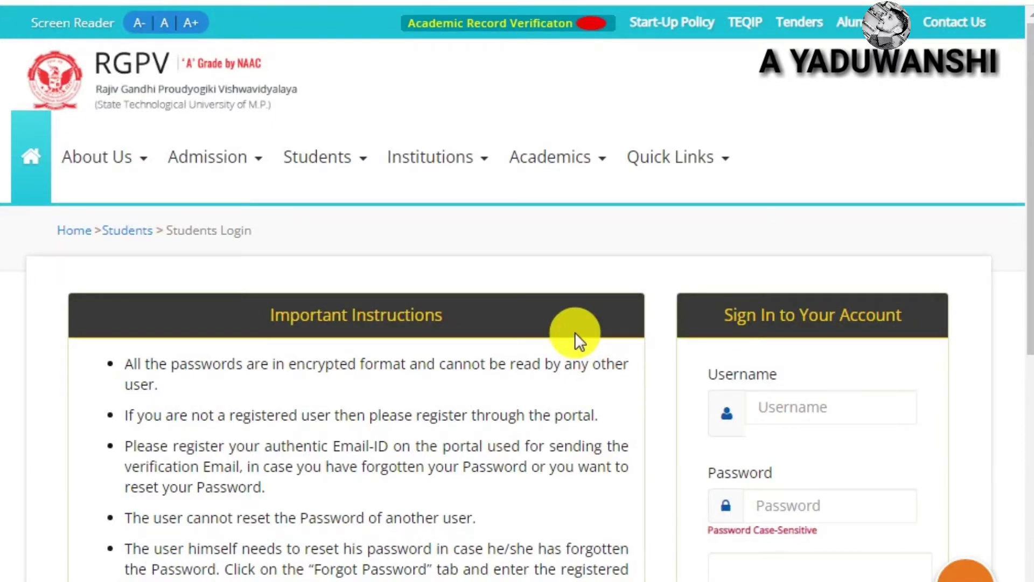
scroll(575, 330, "down", 5)
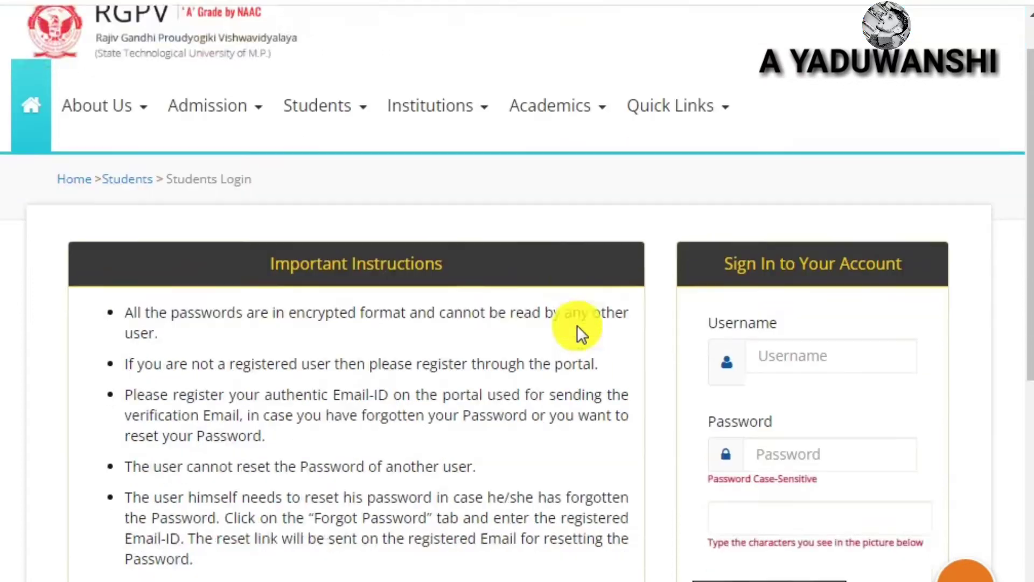
scroll(577, 325, "up", 5)
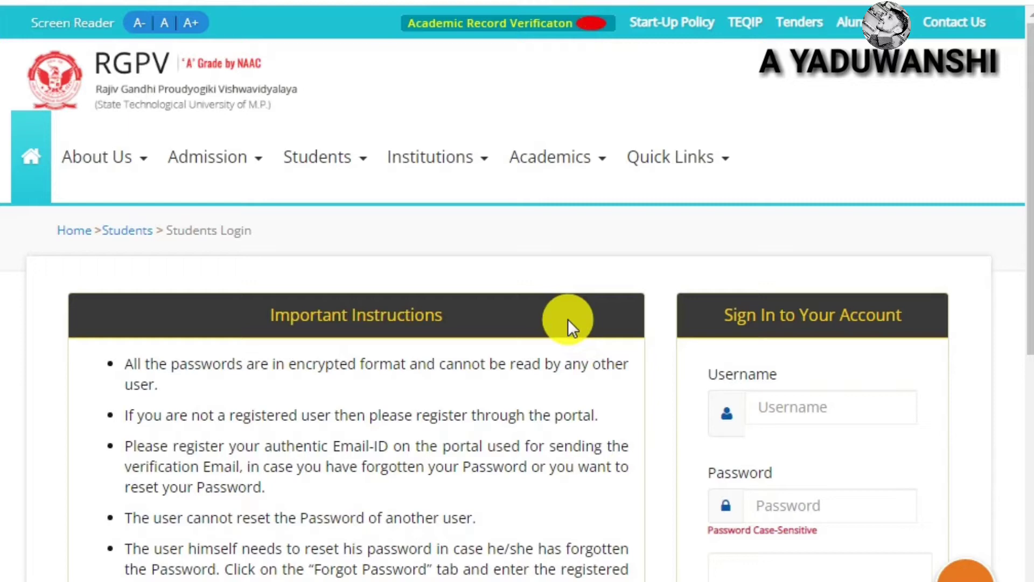
scroll(535, 294, "down", 4)
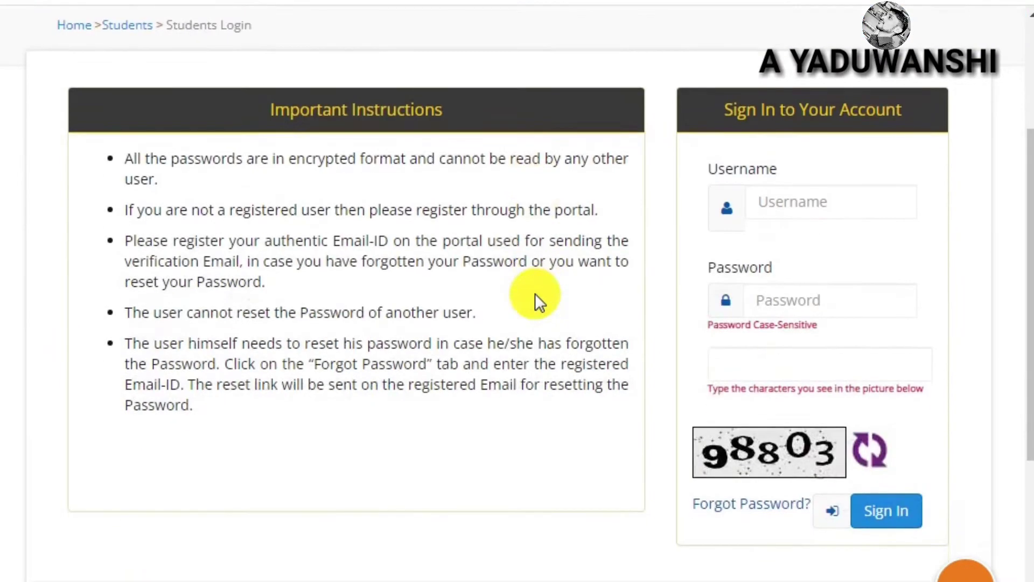
scroll(535, 294, "up", 4)
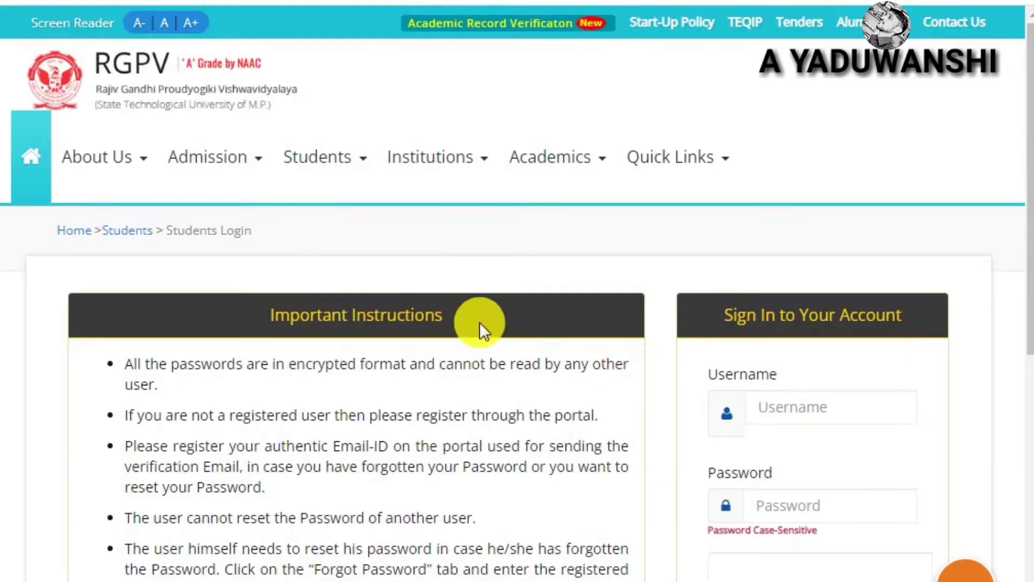
- Open the student login page and go through the username, password and captcha fields of the sign-in form
left_click(334, 163)
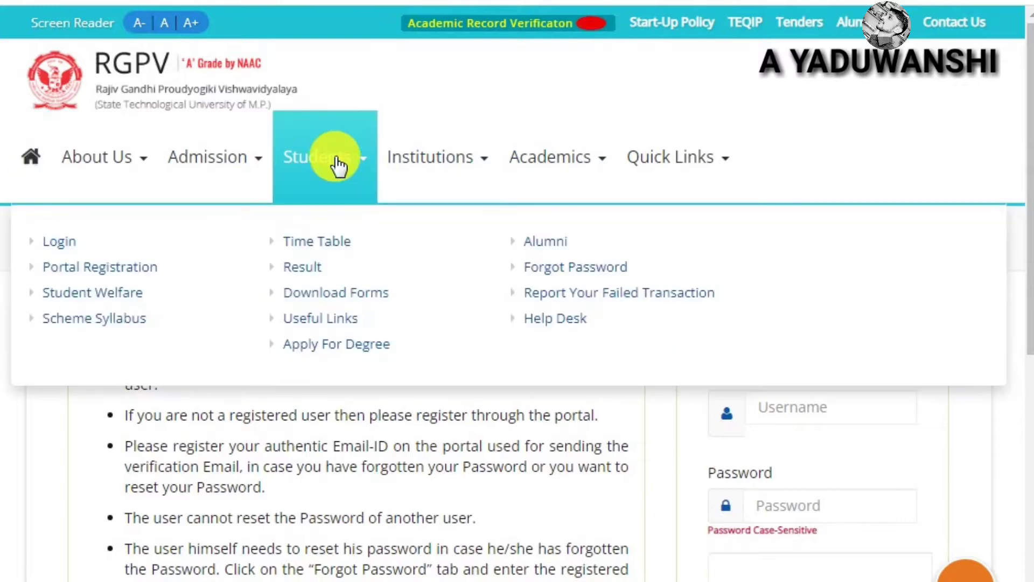
left_click(63, 240)
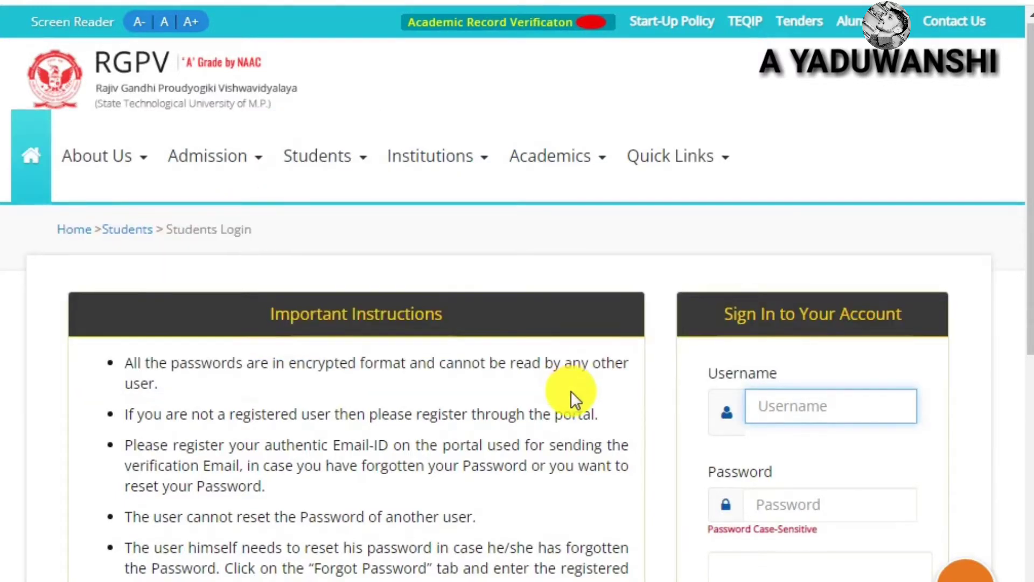
scroll(571, 390, "down", 2)
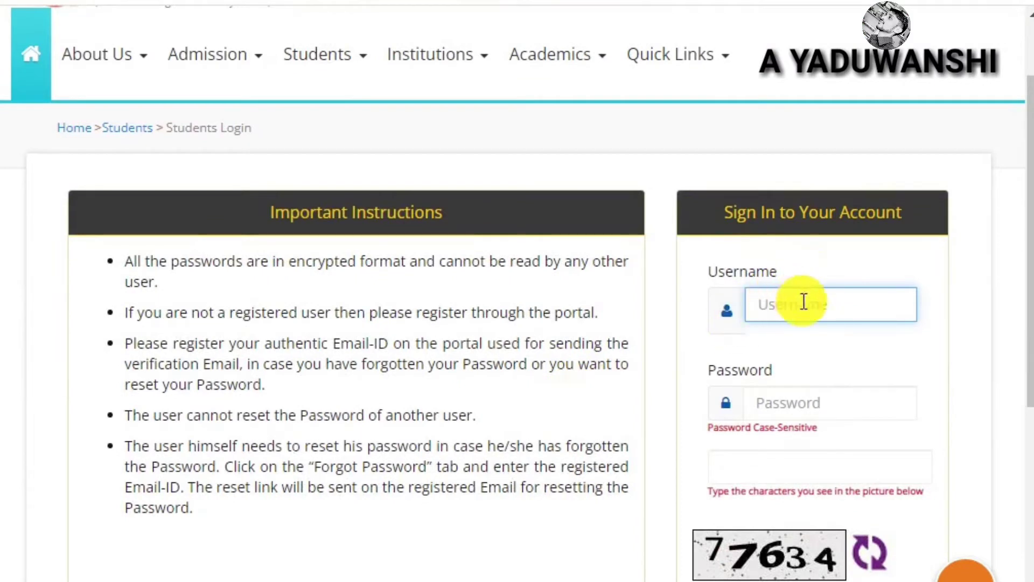
left_click(804, 403)
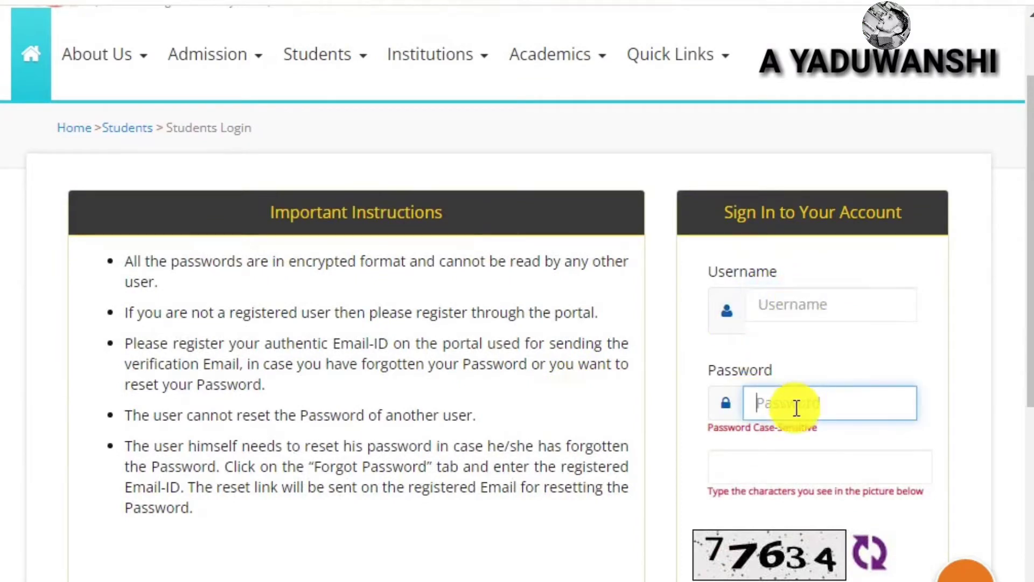
left_click(768, 466)
scroll(768, 448, "down", 2)
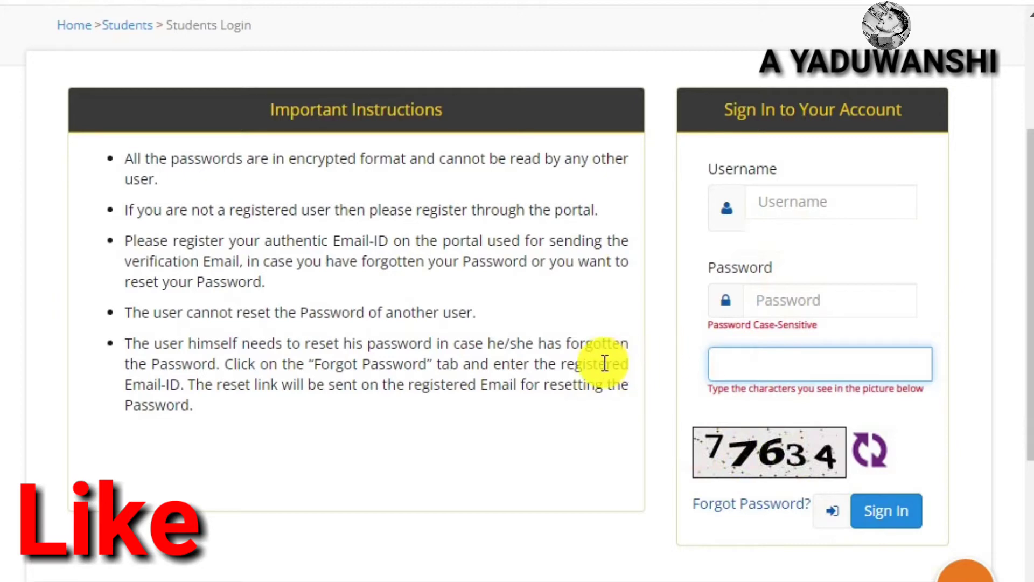
scroll(605, 362, "up", 3)
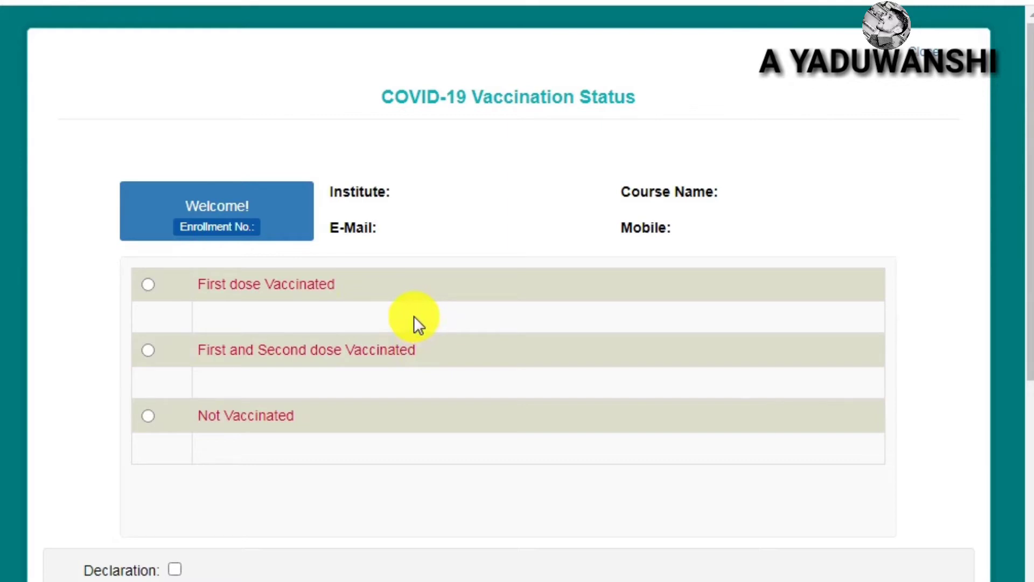
scroll(415, 317, "down", 5)
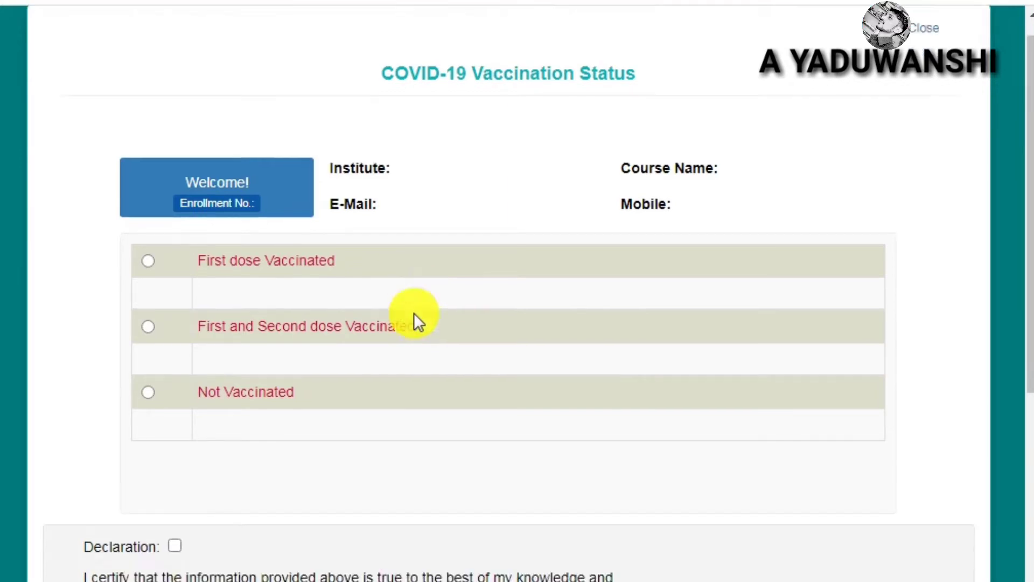
scroll(415, 314, "up", 5)
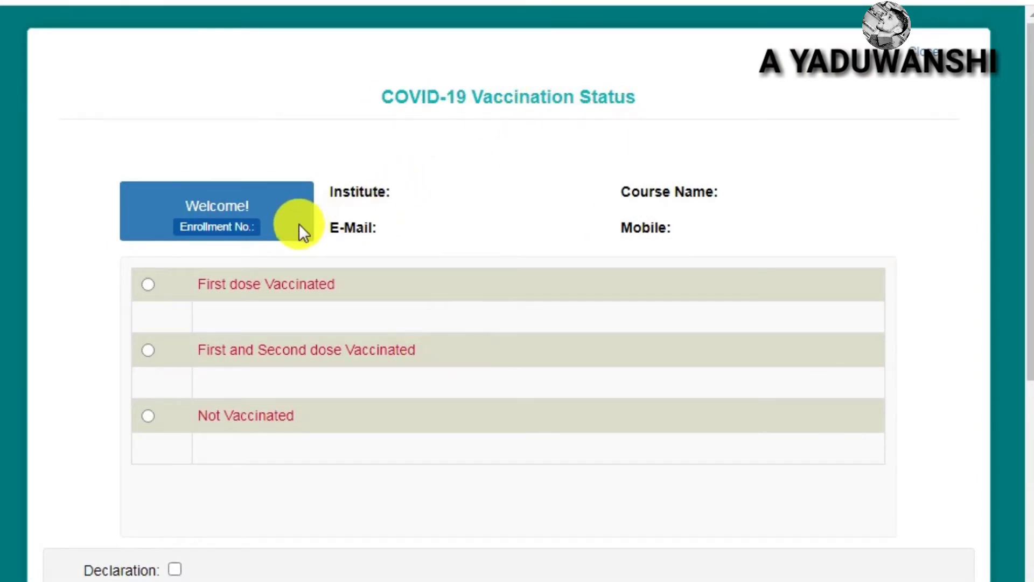
scroll(298, 226, "down", 2)
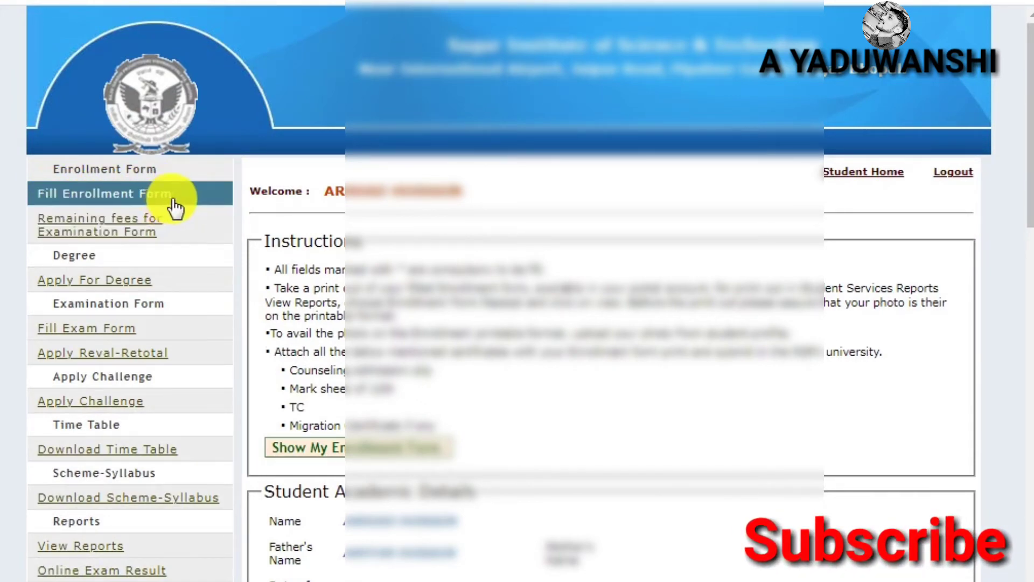
- Review the enrollment form's instructions and academic details, down to the father's name in Student Personal Details
scroll(440, 275, "down", 2)
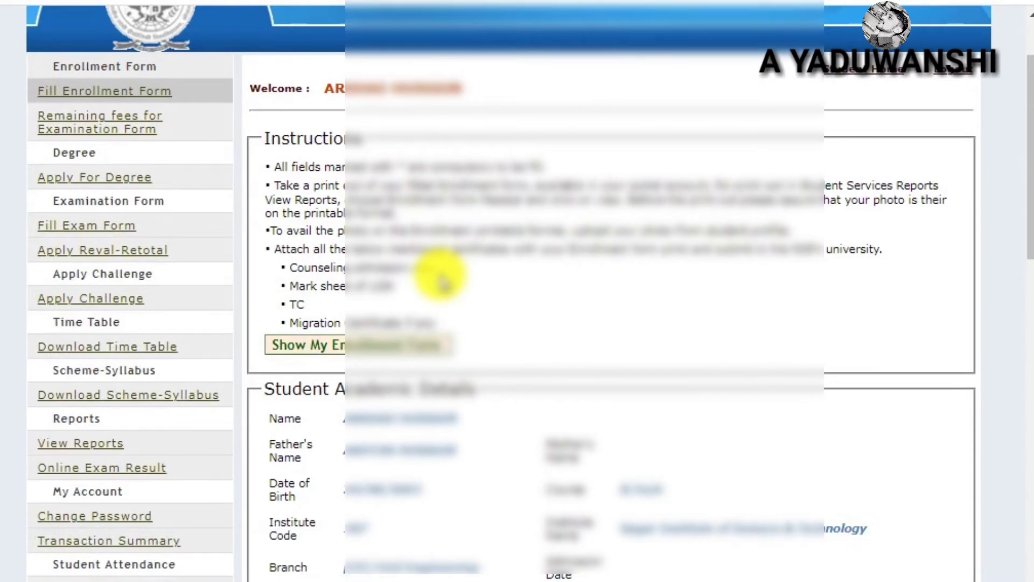
scroll(426, 296, "down", 4)
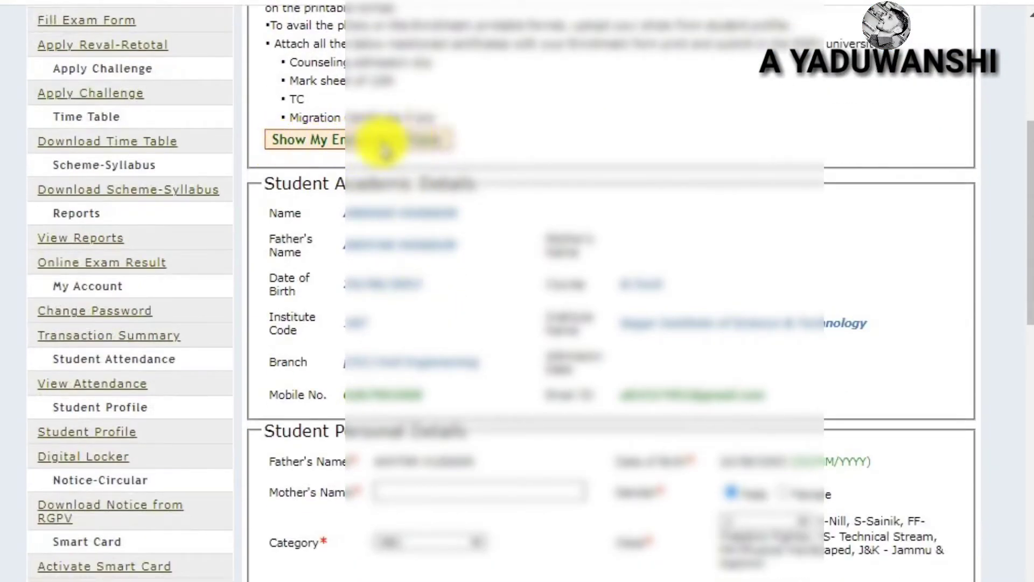
scroll(411, 161, "down", 2)
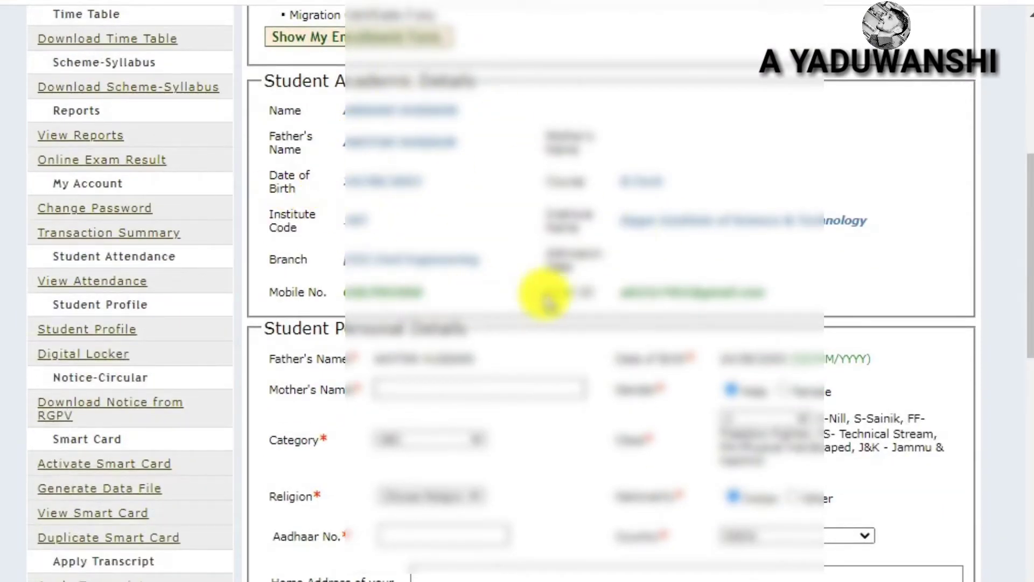
scroll(409, 177, "down", 6)
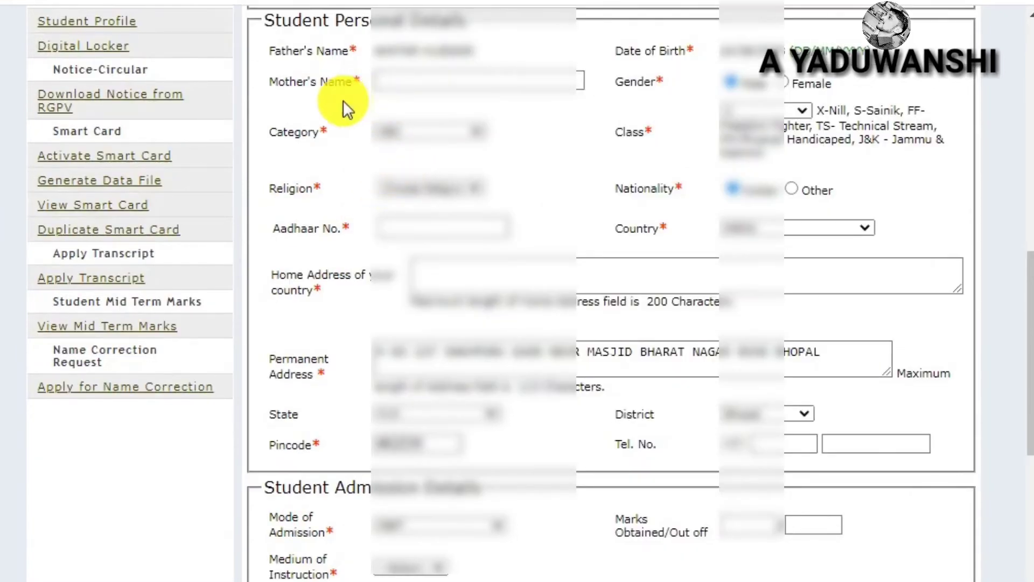
left_click_drag(343, 41, 427, 46)
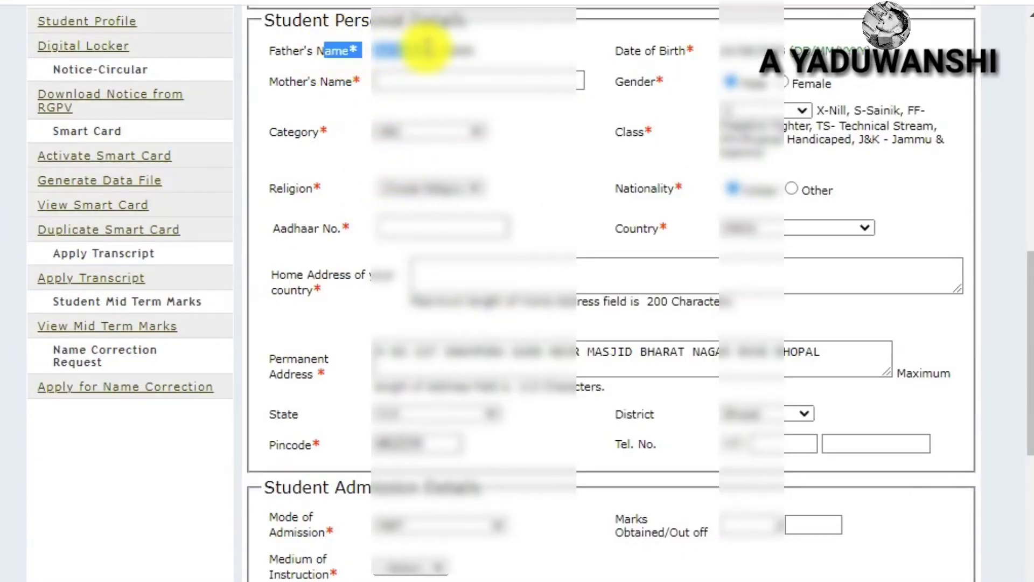
left_click(324, 97)
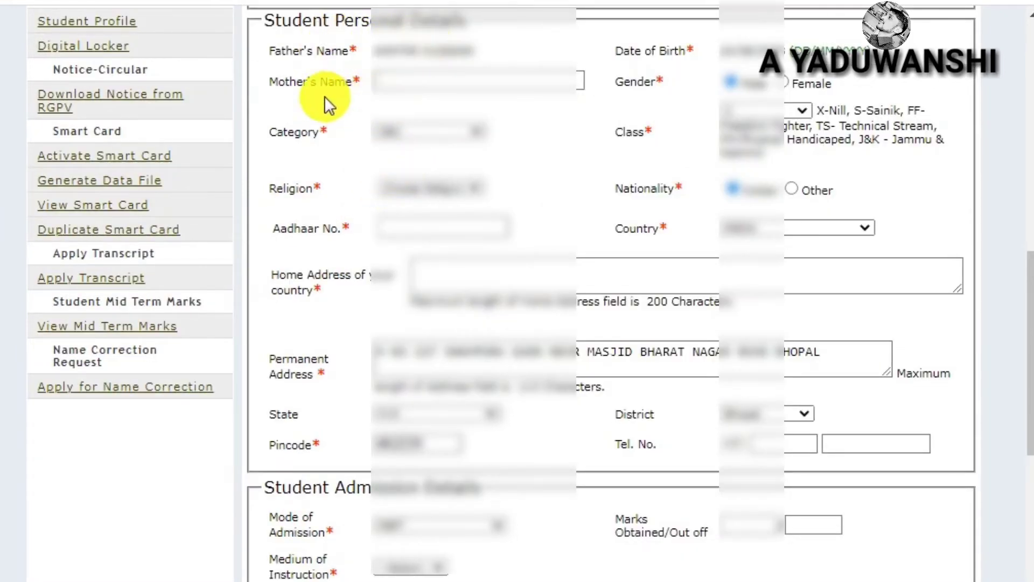
- Go to the mother's name field, then set the student's gender and class in Student Personal Details
left_click(428, 79)
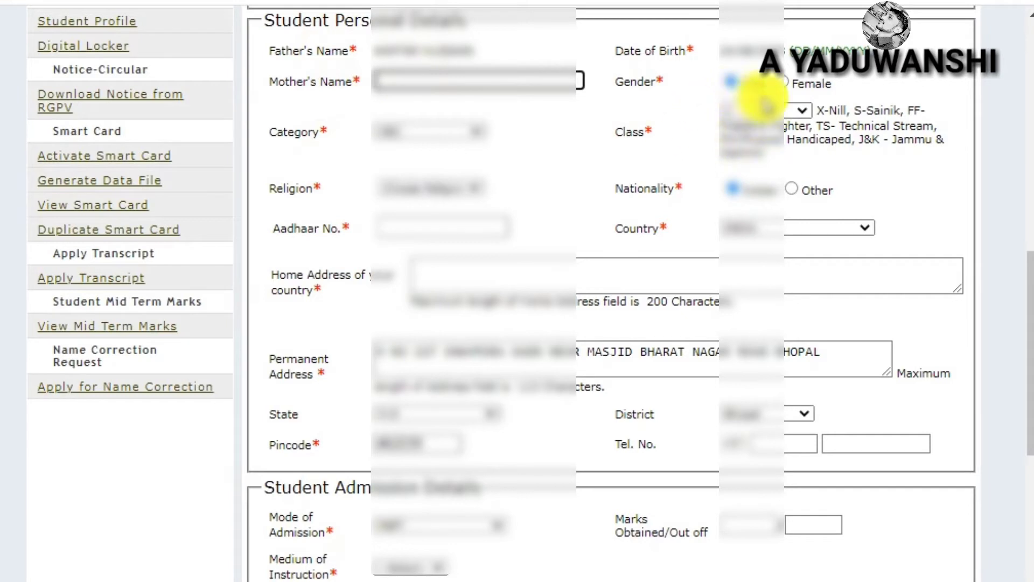
left_click(732, 82)
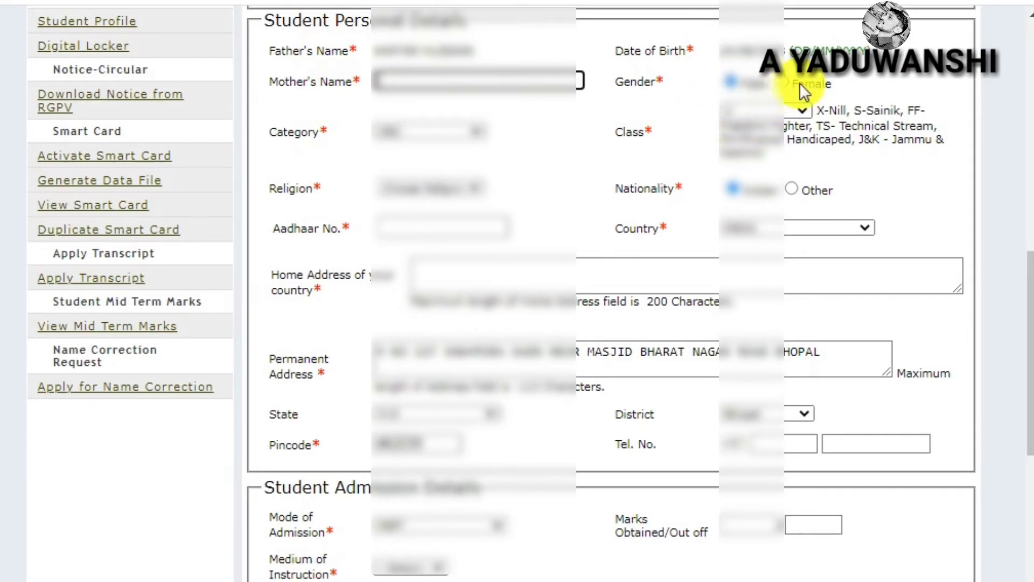
left_click(785, 116)
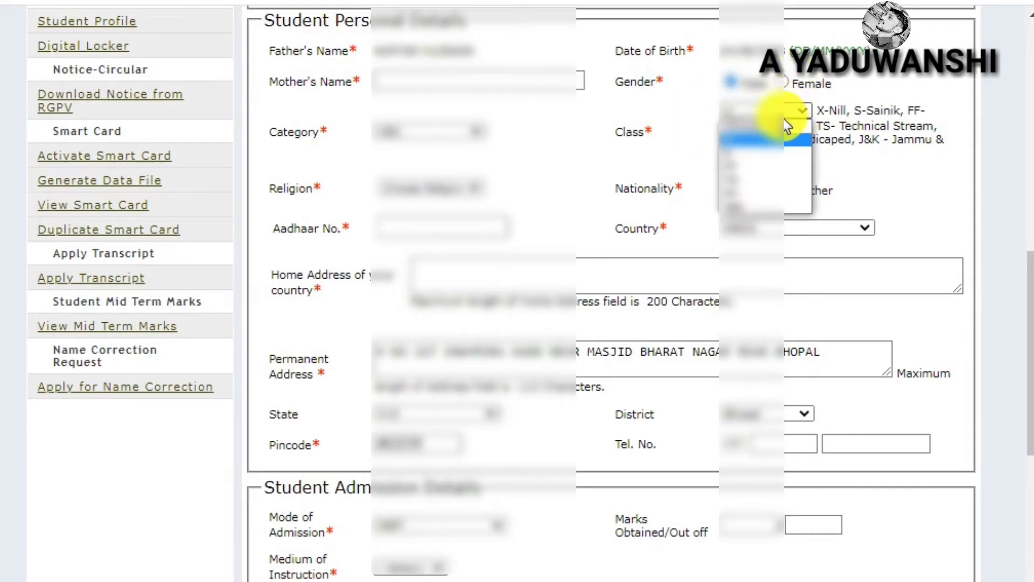
left_click(761, 140)
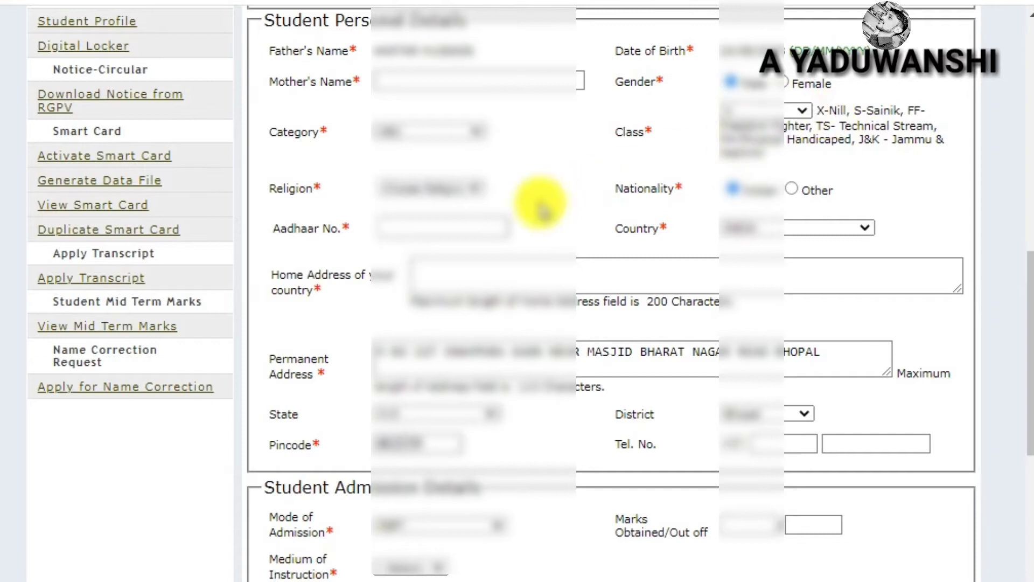
- Select the student's religion and country in Student Personal Details, stopping at the Aadhaar number field in between
left_click(425, 193)
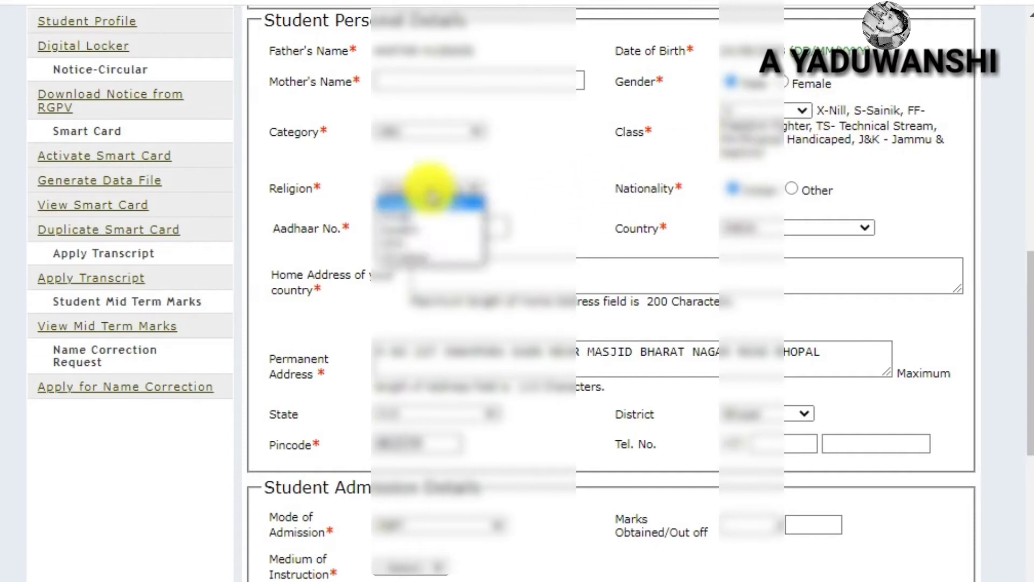
left_click(415, 217)
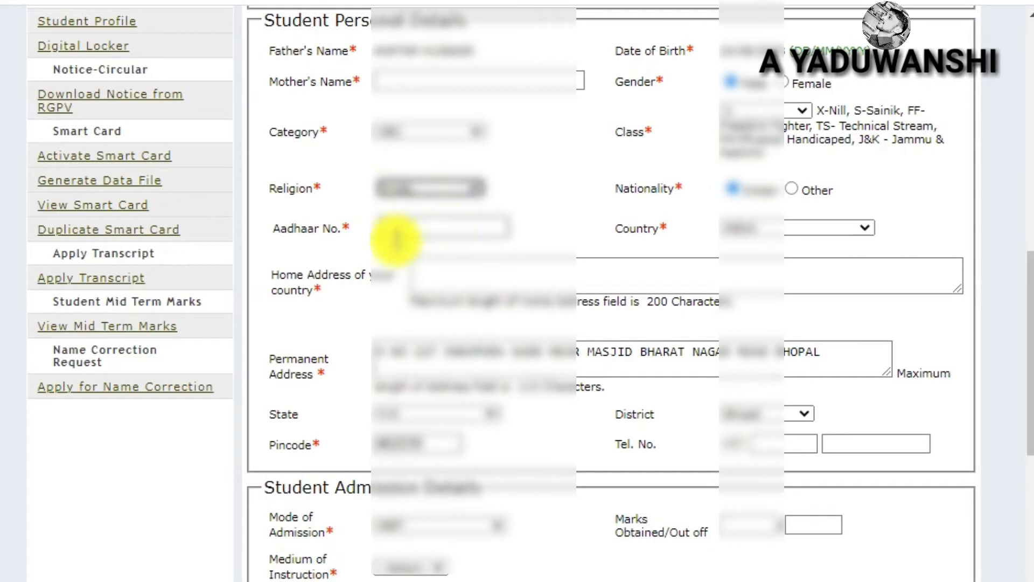
left_click(381, 229)
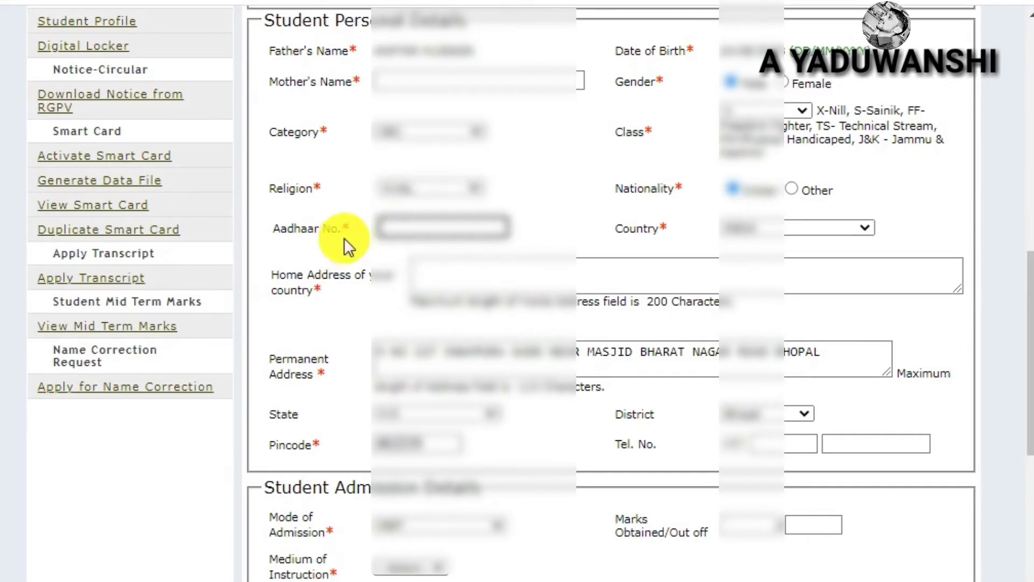
left_click(824, 226)
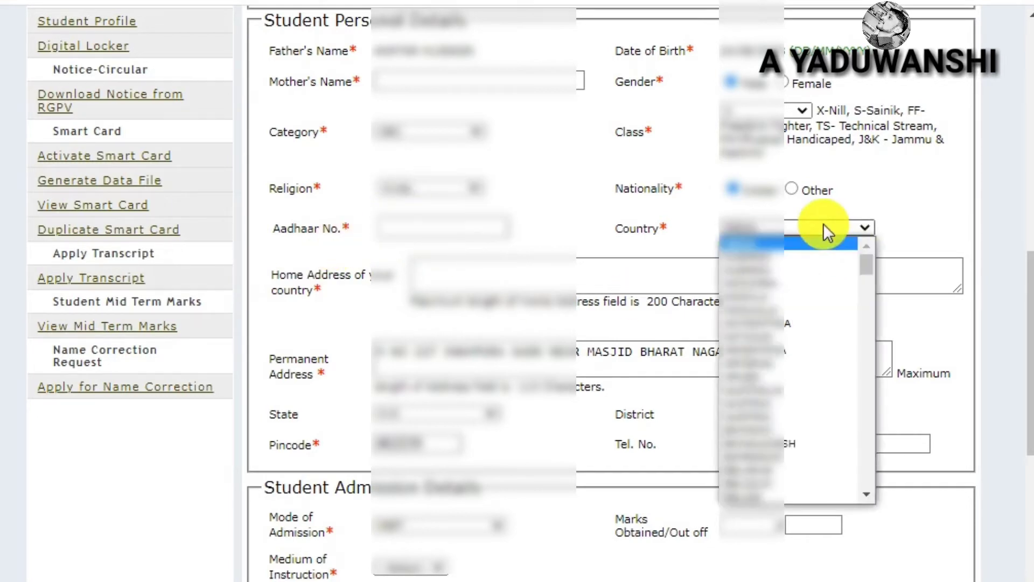
left_click(812, 242)
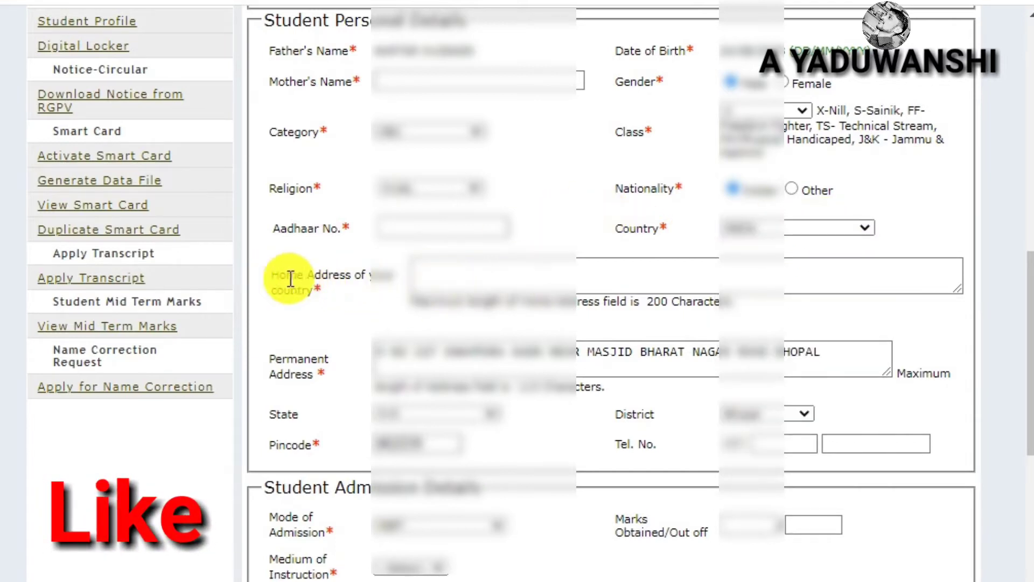
- Go through the home address field and highlight the Permanent Address label in the personal details
left_click_drag(290, 279, 350, 306)
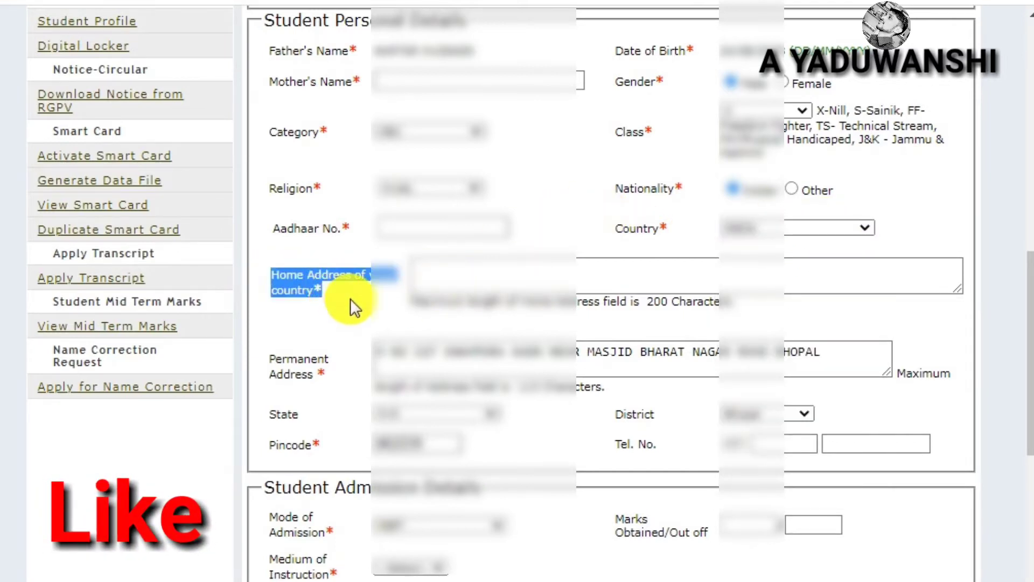
left_click(505, 277)
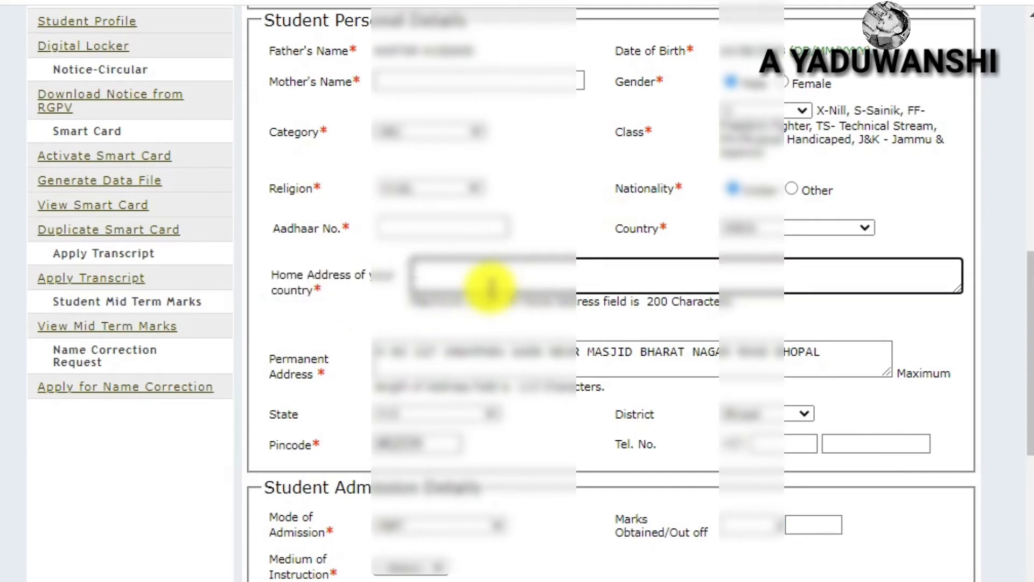
left_click(311, 351)
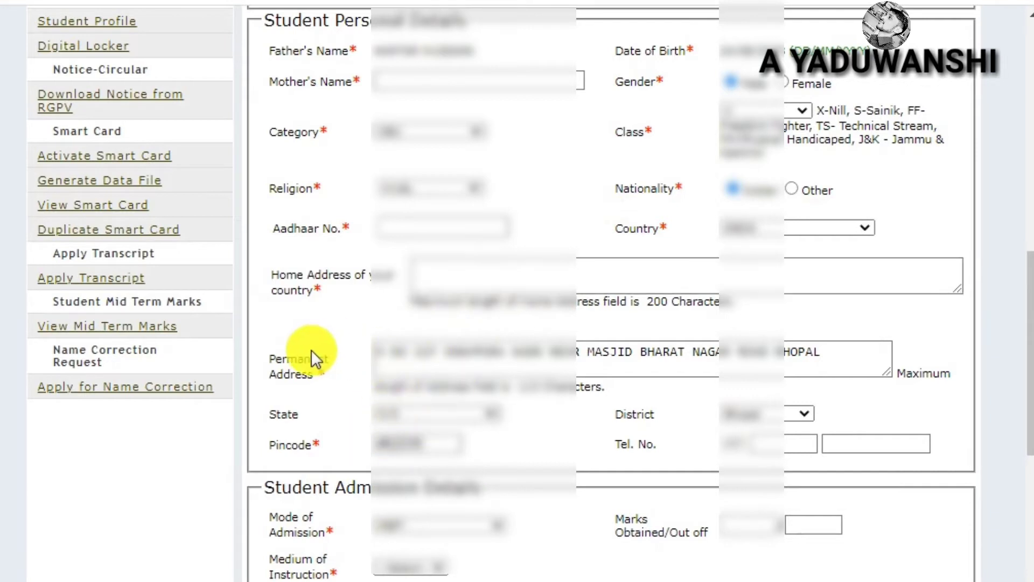
triple_click(277, 362)
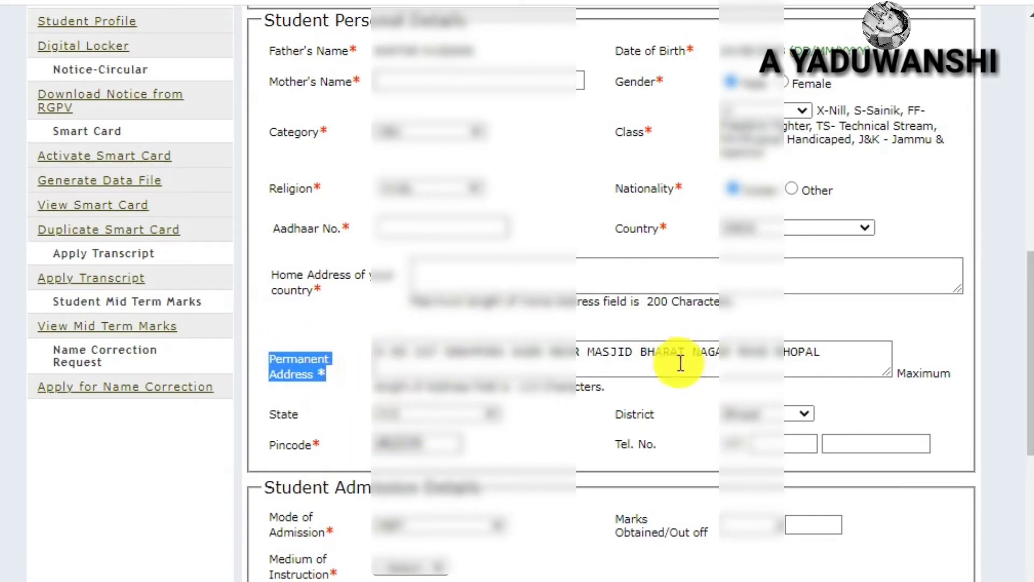
- Check the state options, select the student's district and highlight the pincode in Student Personal Details
left_click(450, 417)
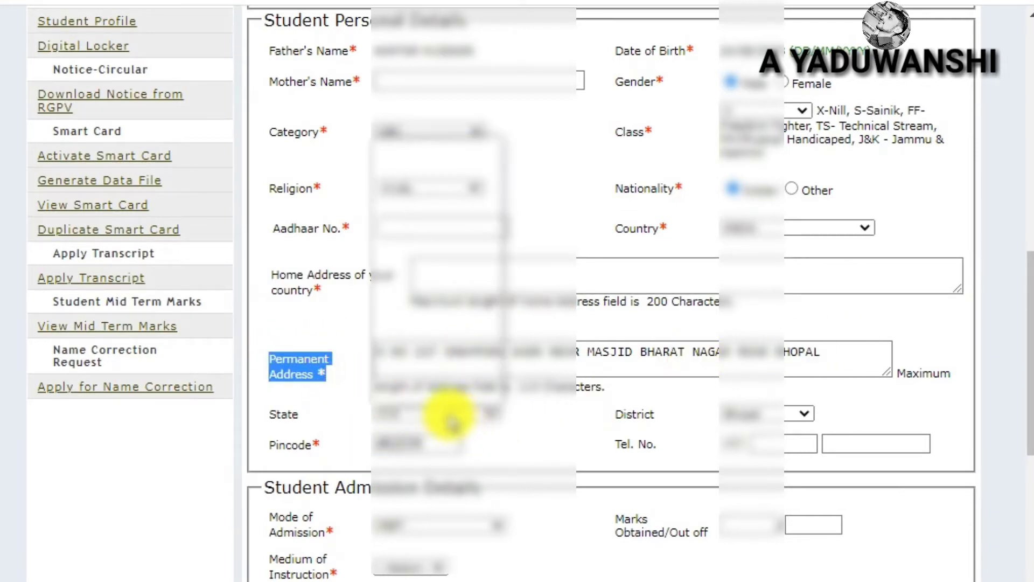
left_click(539, 420)
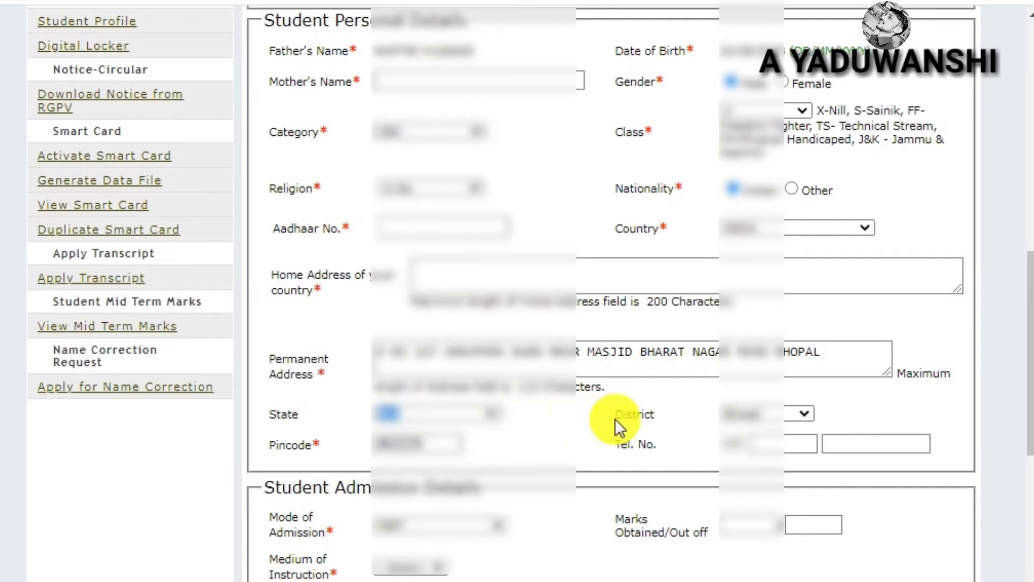
left_click(751, 417)
scroll(754, 350, "down", 1)
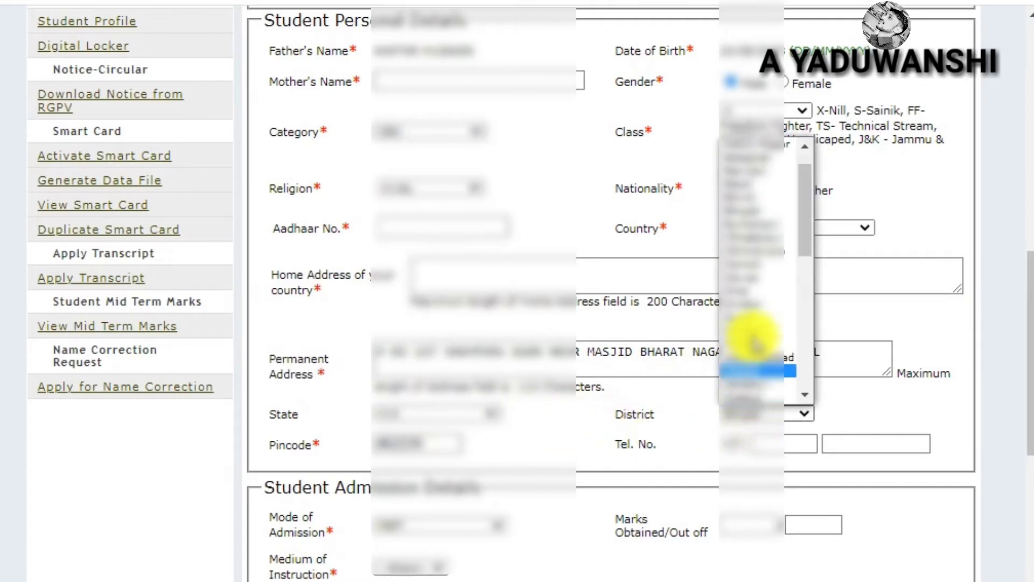
left_click(757, 213)
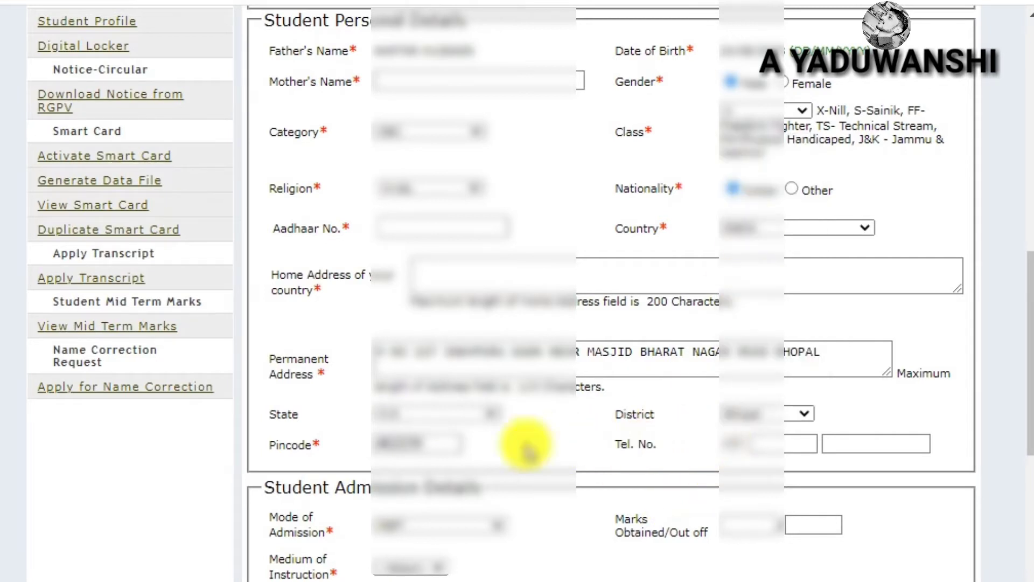
left_click_drag(377, 444, 455, 445)
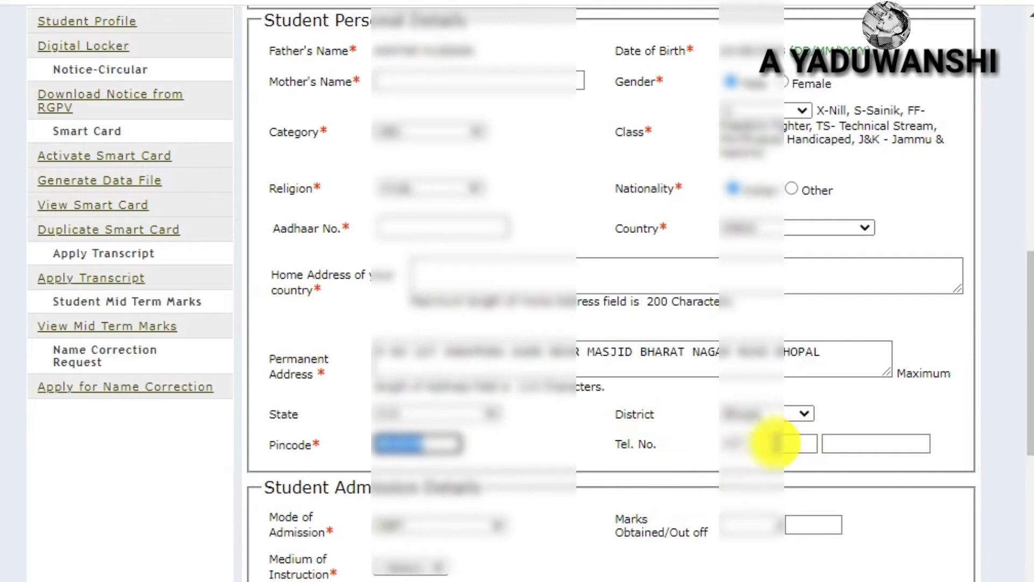
- Set the mode of admission to 10+2 in Student Admission Details
scroll(404, 256, "down", 6)
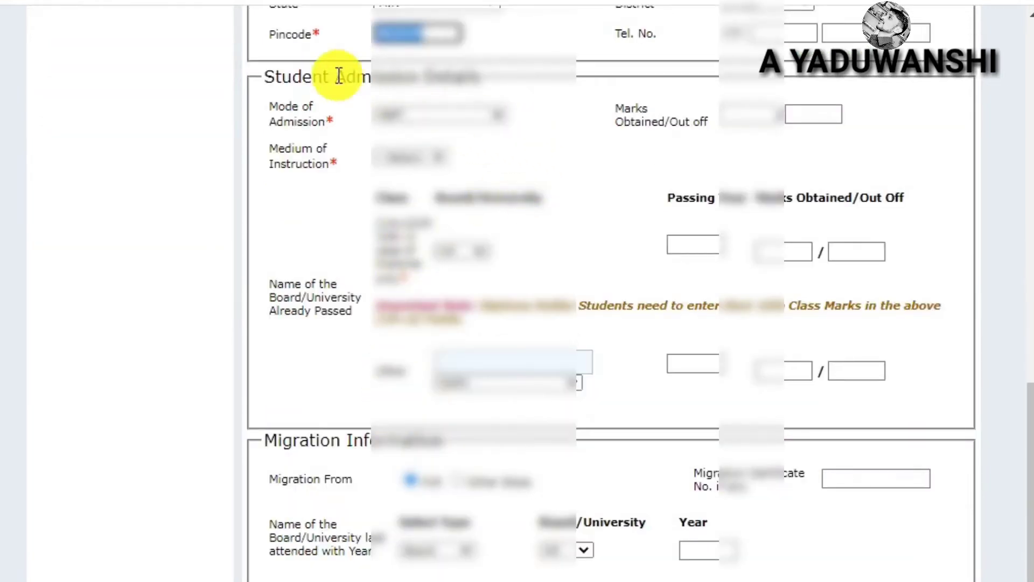
left_click_drag(281, 79, 469, 95)
left_click(480, 127)
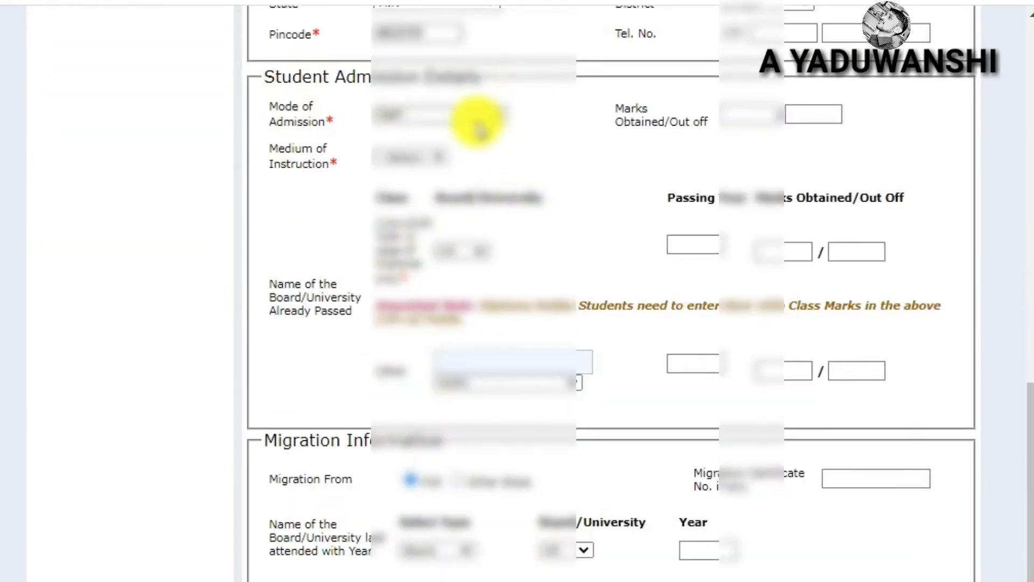
left_click_drag(269, 105, 325, 128)
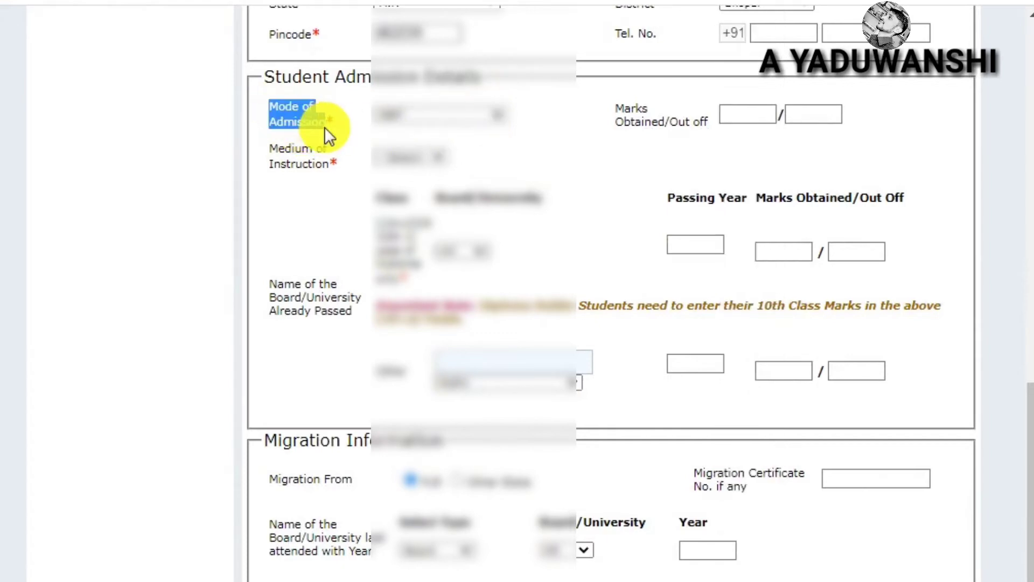
left_click(451, 127)
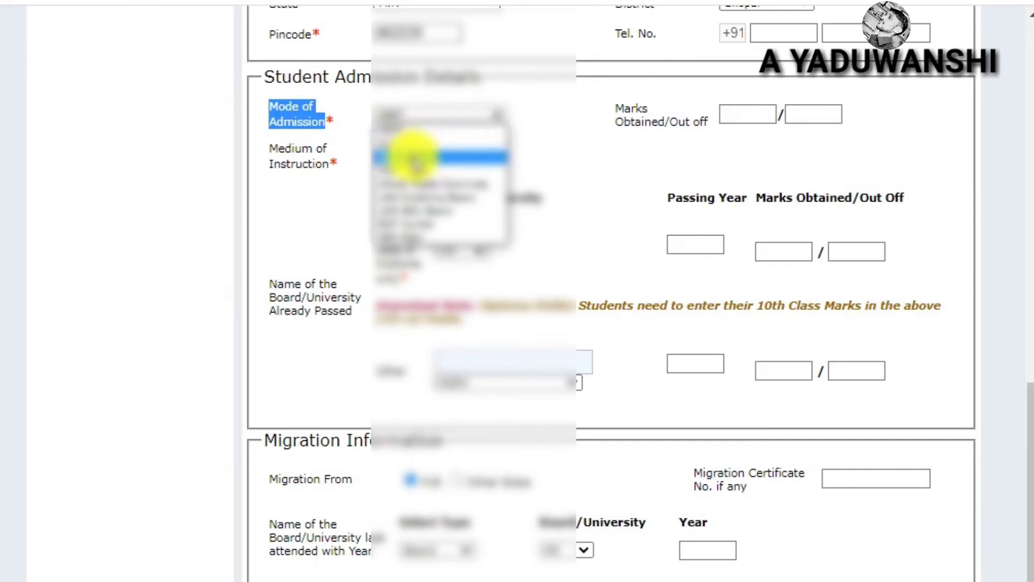
left_click(415, 158)
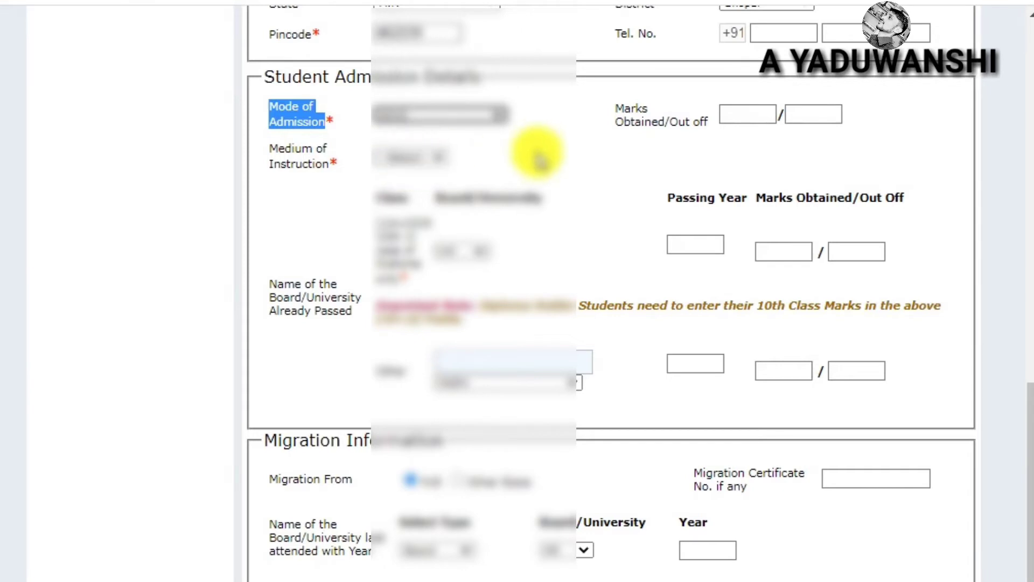
left_click(581, 132)
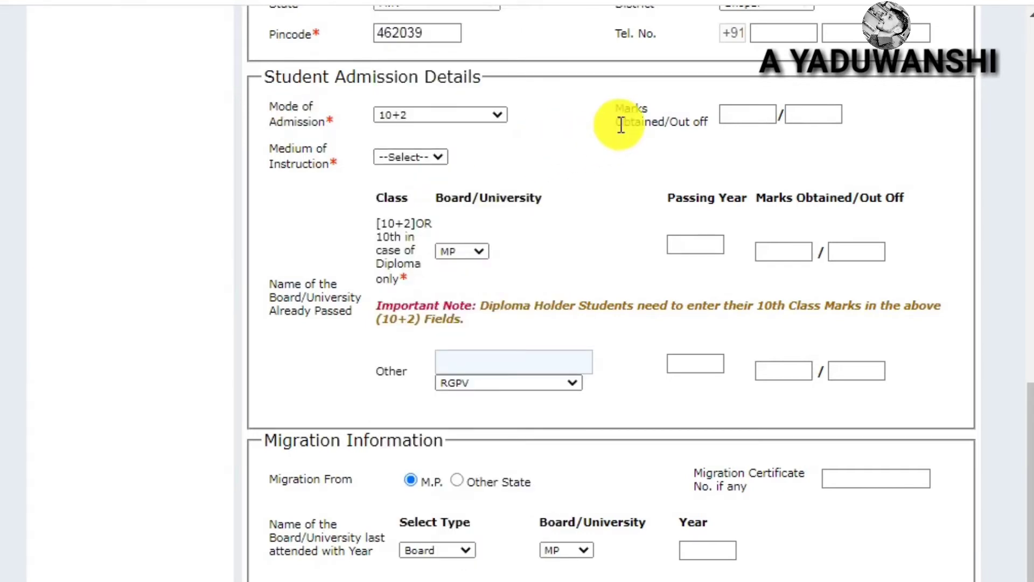
- Enter admission marks of 390 out of 500 and set the medium of instruction to Hindi
left_click(727, 117)
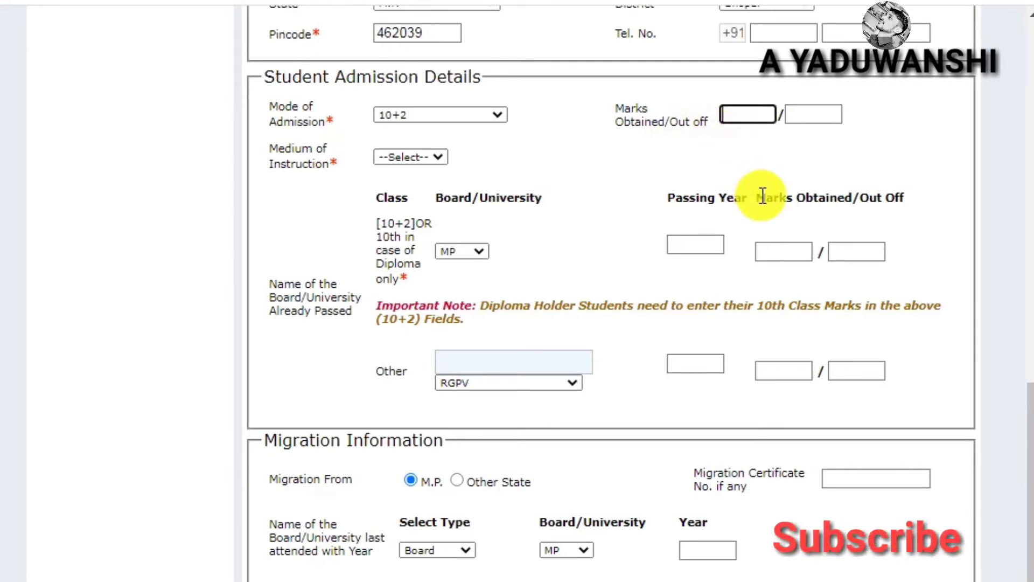
type("3")
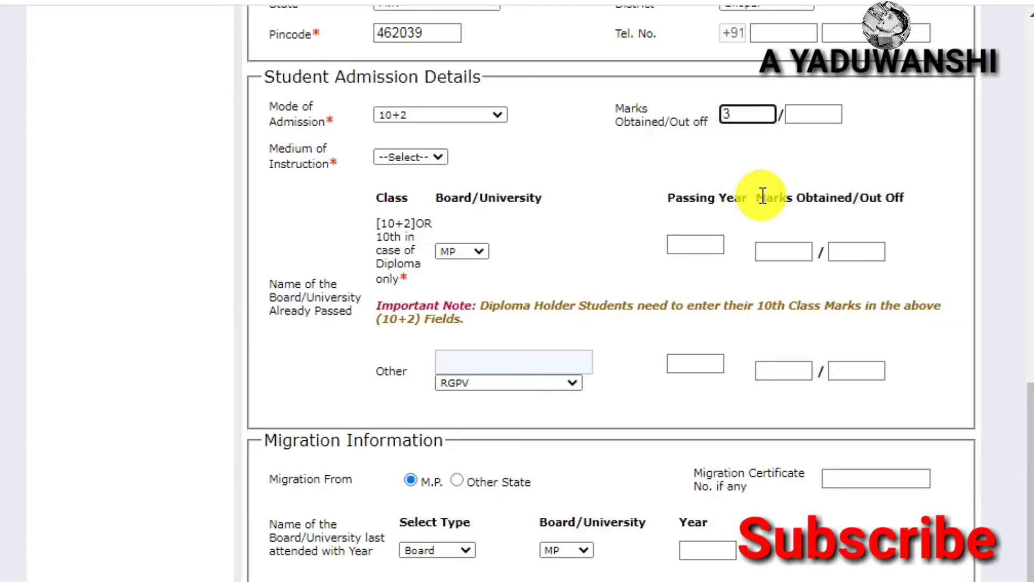
type("90")
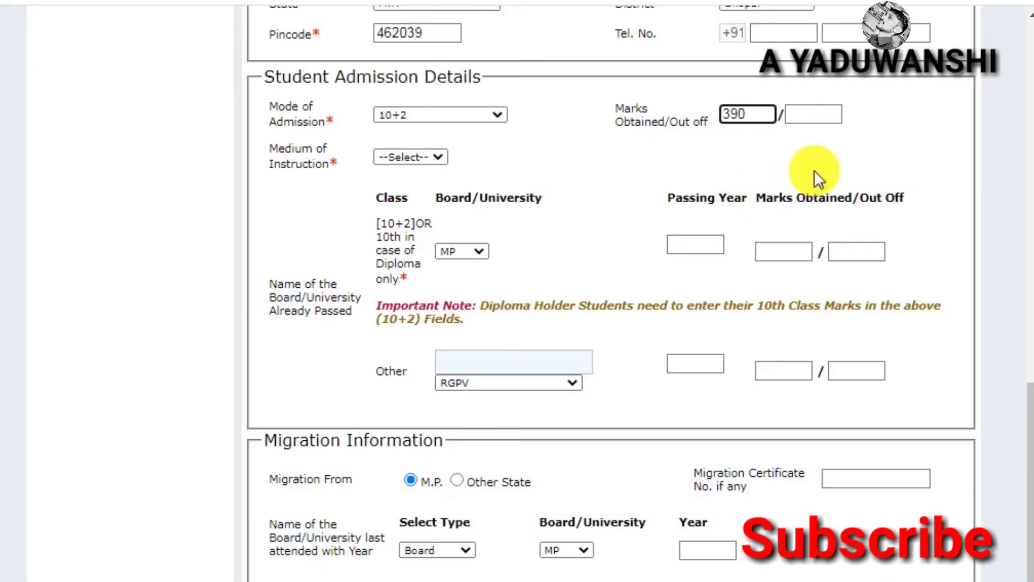
left_click(828, 108)
type("500")
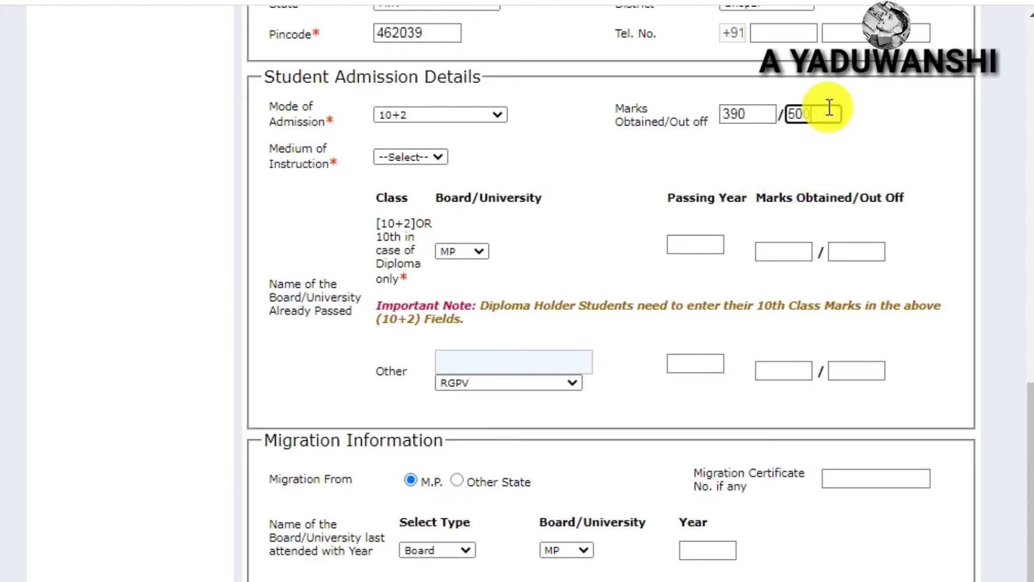
left_click(707, 134)
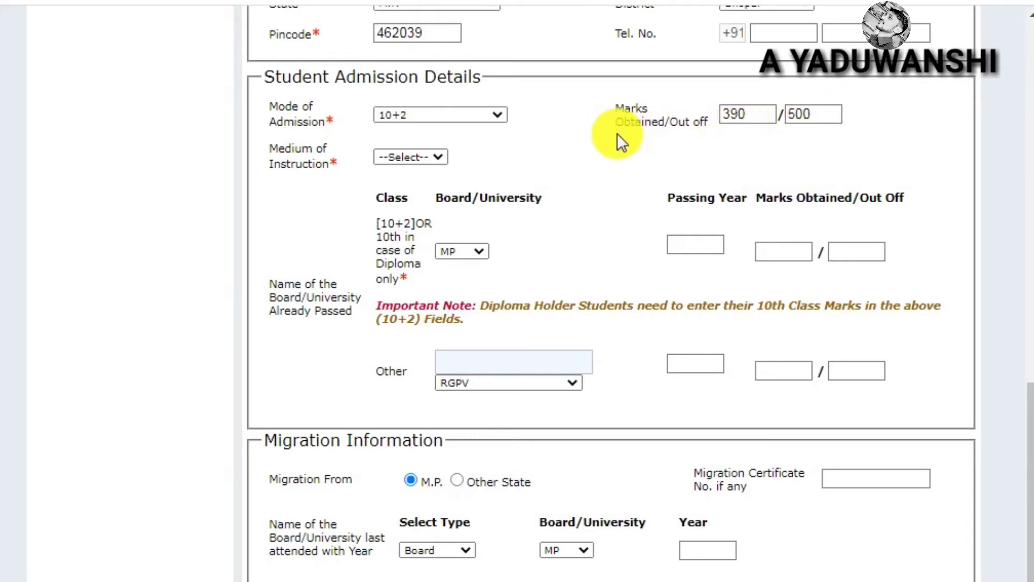
left_click(431, 157)
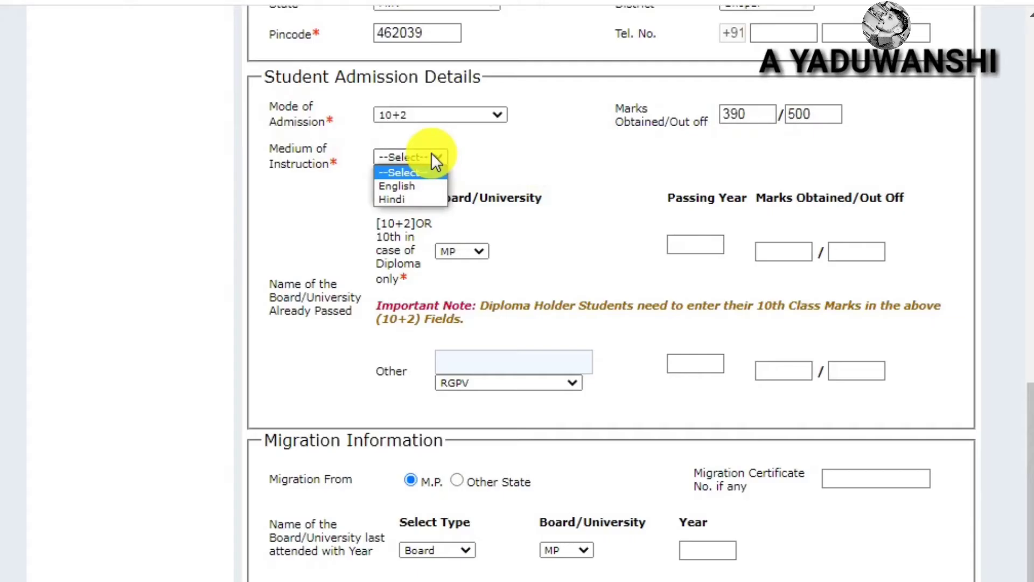
left_click(409, 201)
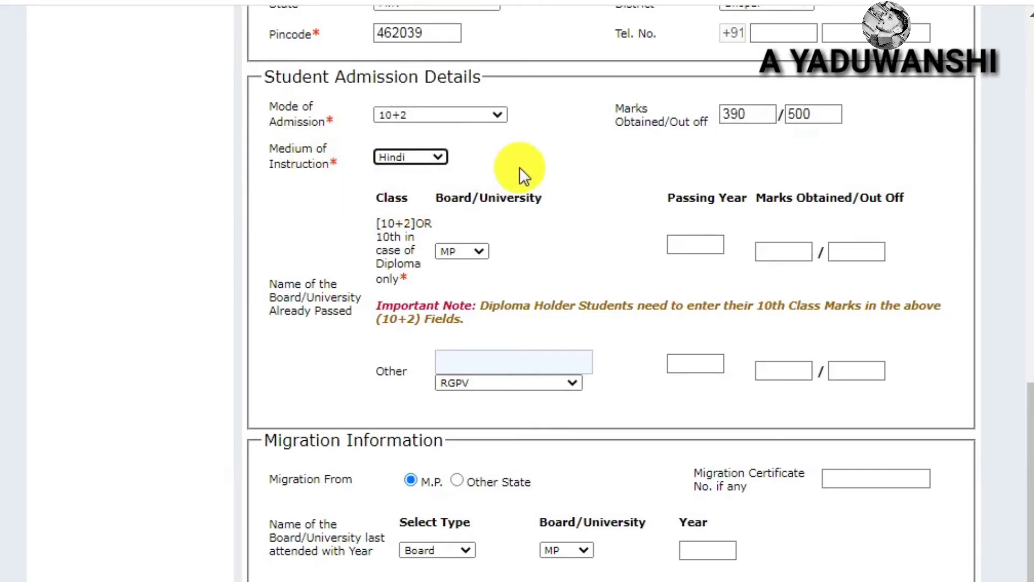
- Go through the board options, passing year and marks fields for the 10+2 qualification without filling them in
scroll(520, 167, "down", 1)
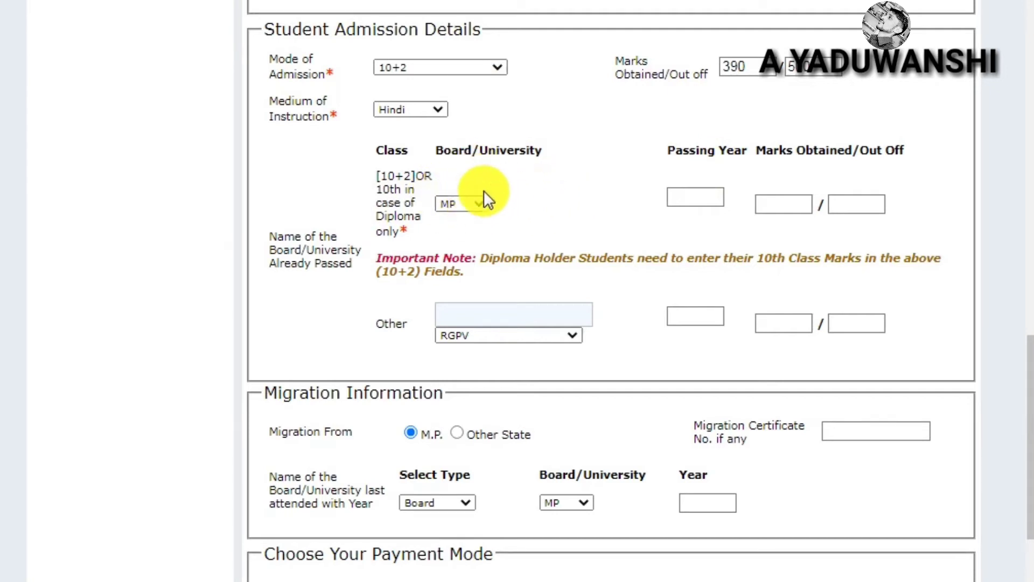
left_click(480, 204)
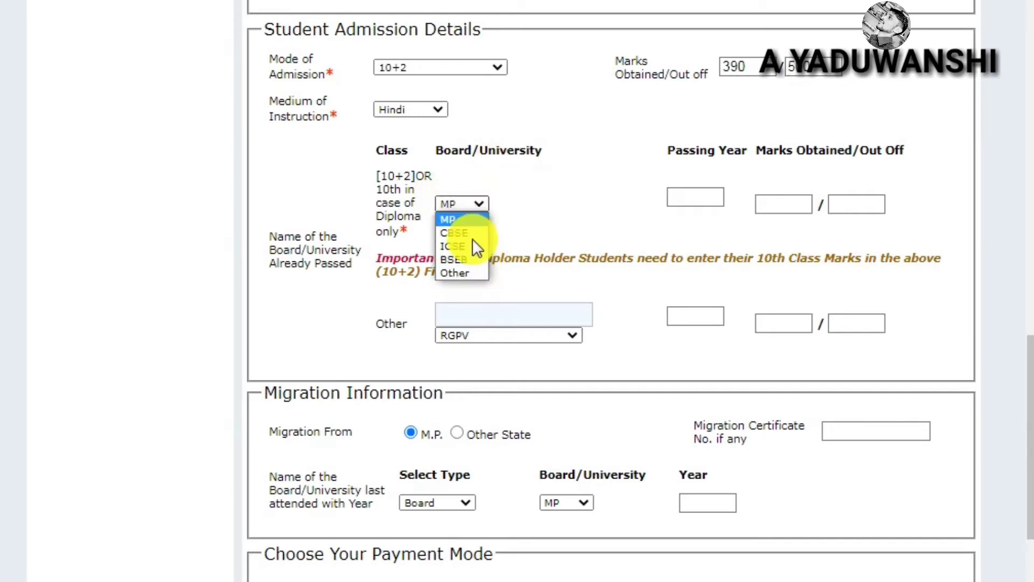
left_click(545, 199)
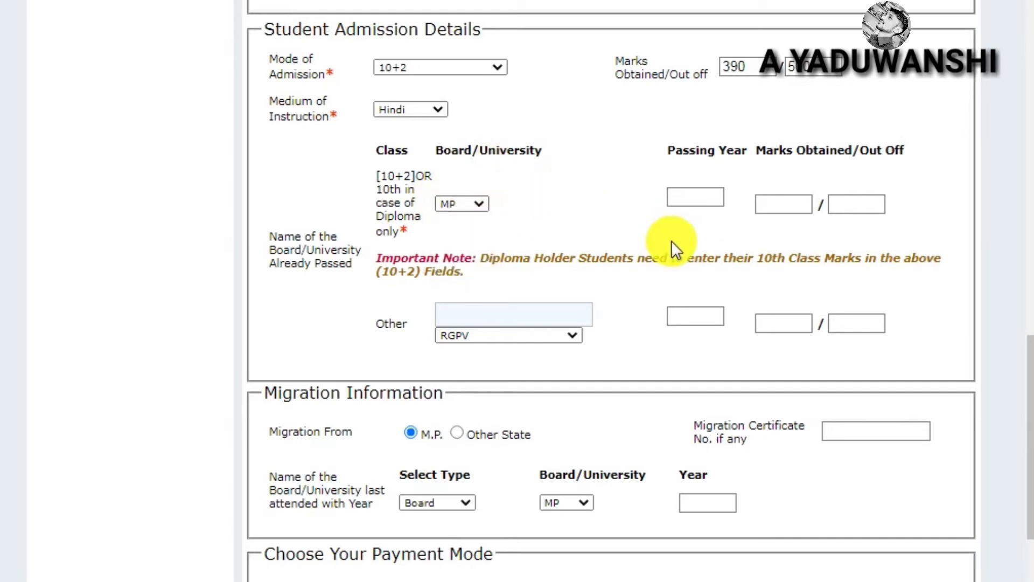
left_click(691, 200)
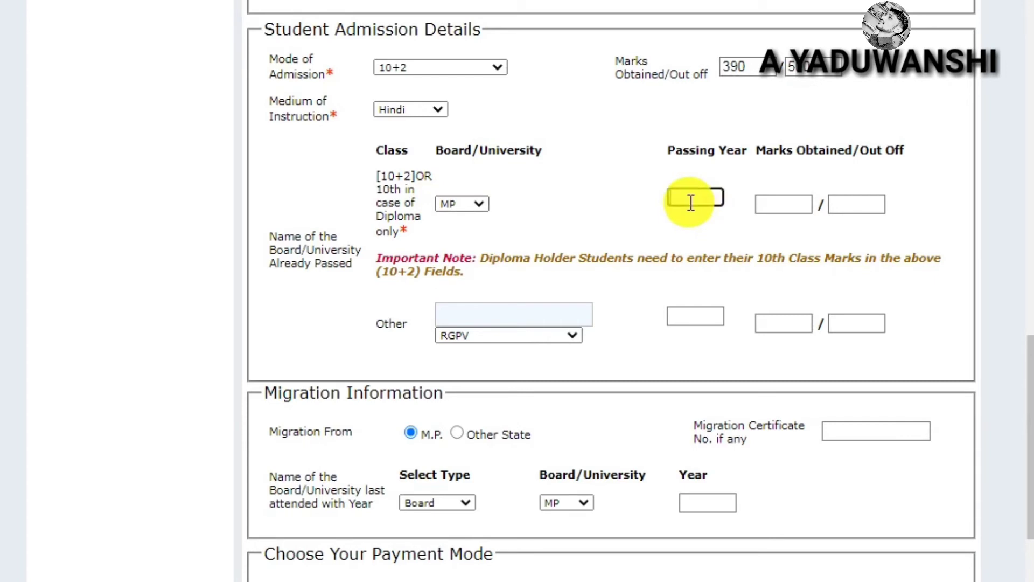
left_click(784, 206)
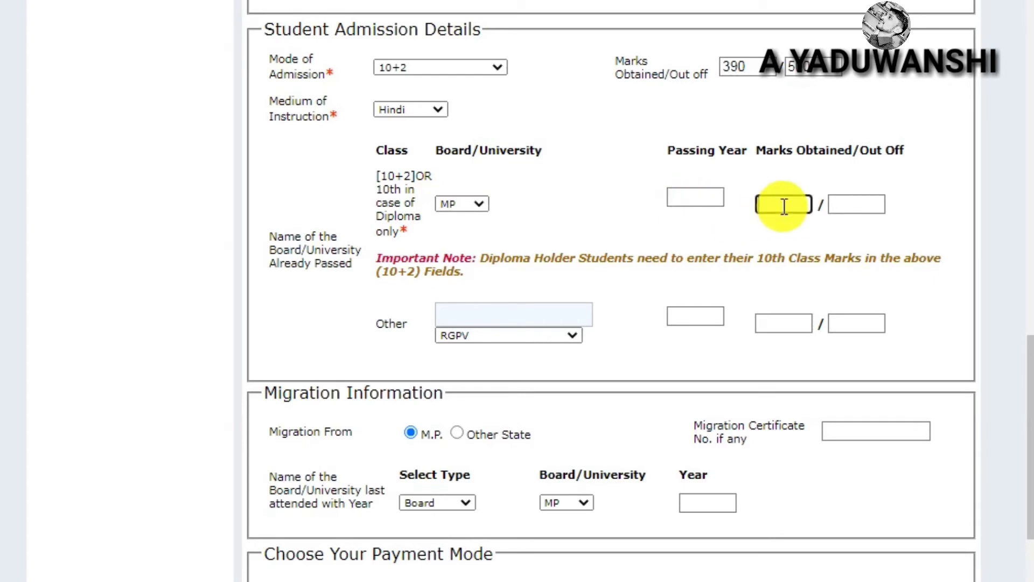
left_click(861, 206)
left_click(603, 230)
- Highlight the label for the board or university already passed and look over the Other qualification row
scroll(604, 230, "down", 2)
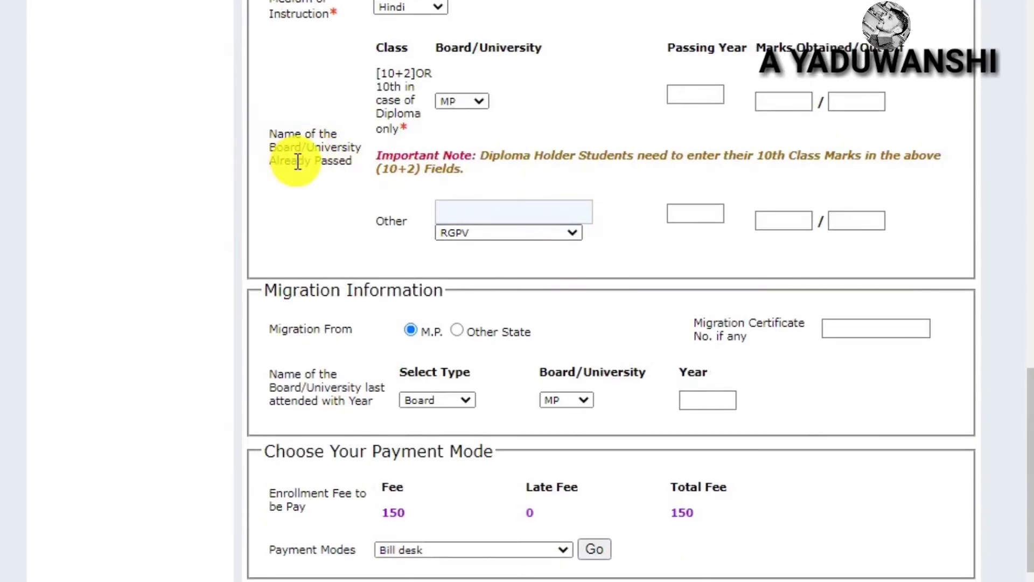
left_click_drag(276, 134, 485, 205)
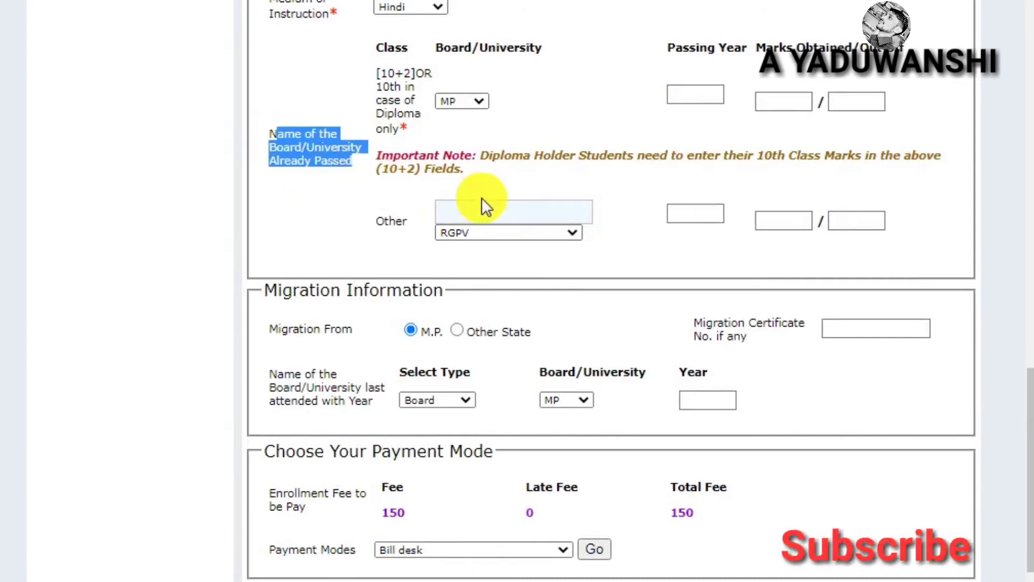
left_click(422, 228)
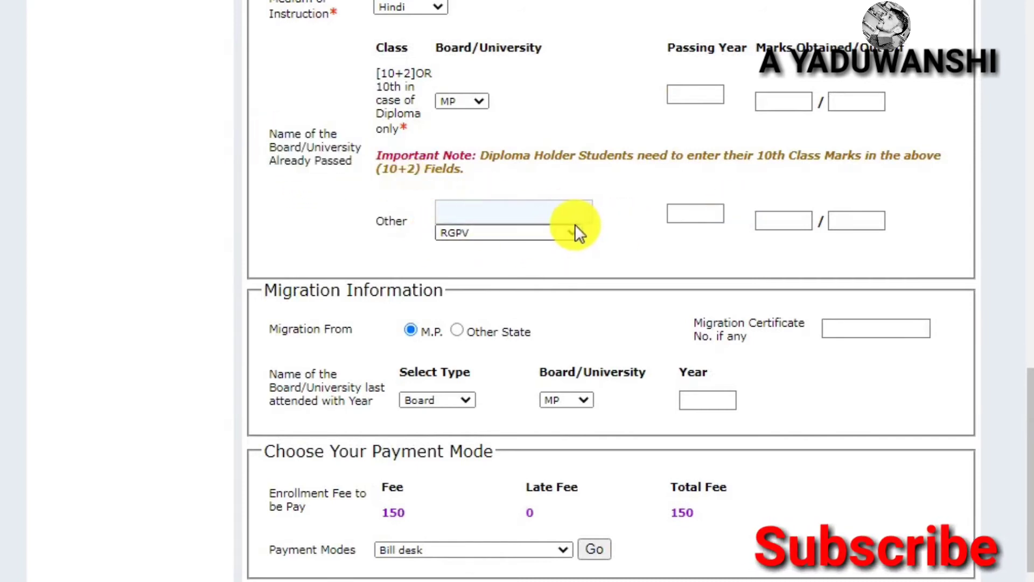
- Try Other State as the migration origin, visit the migration certificate number field, and set the origin back to M.P
scroll(538, 231, "down", 1)
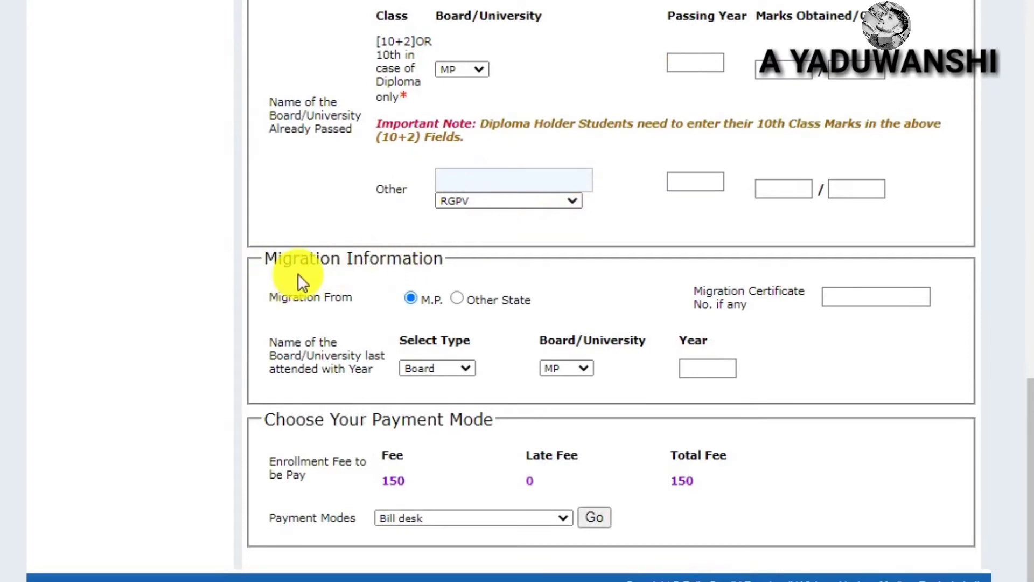
left_click_drag(299, 274, 458, 276)
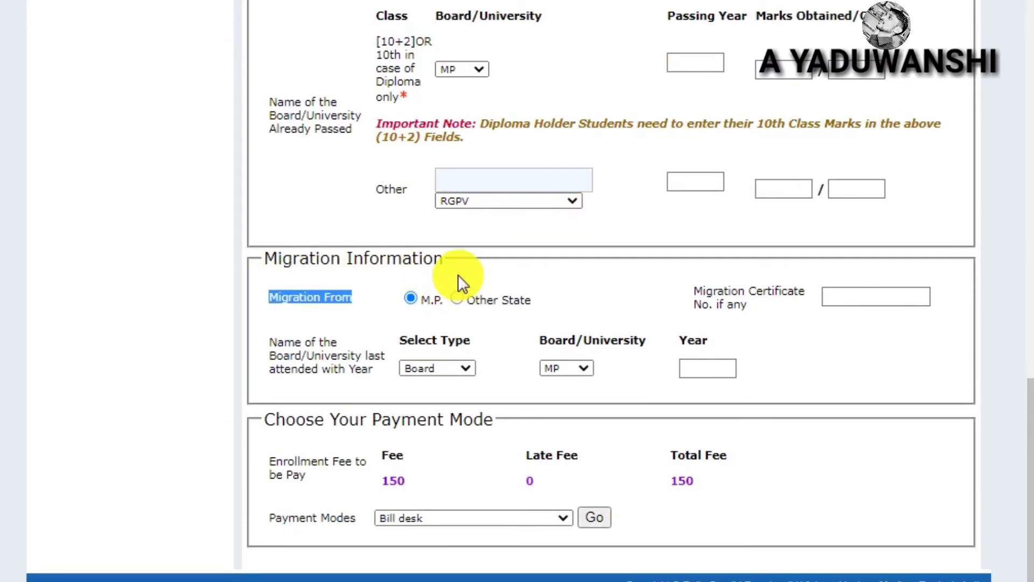
left_click(348, 327)
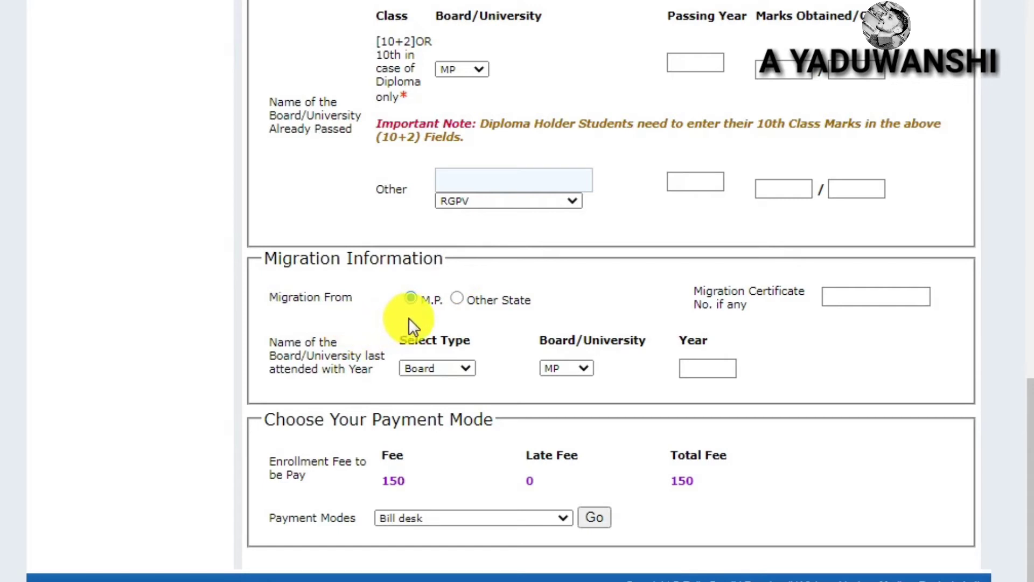
left_click(457, 300)
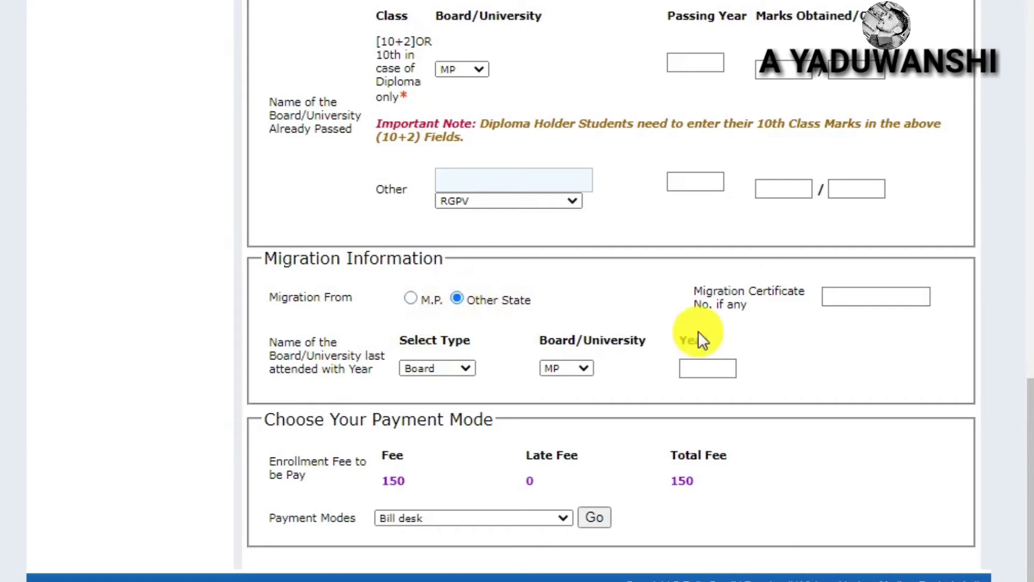
left_click(846, 297)
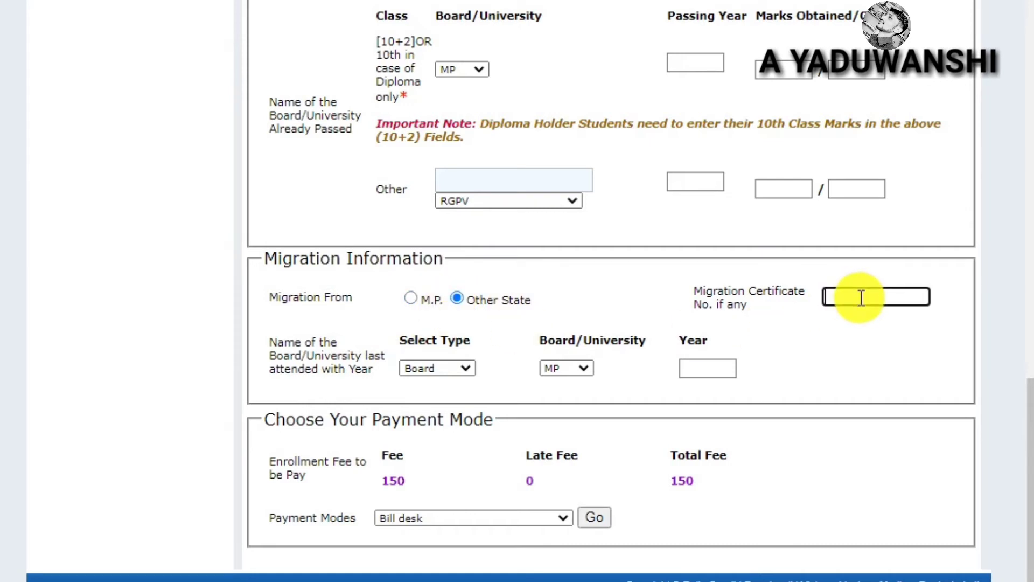
left_click(411, 300)
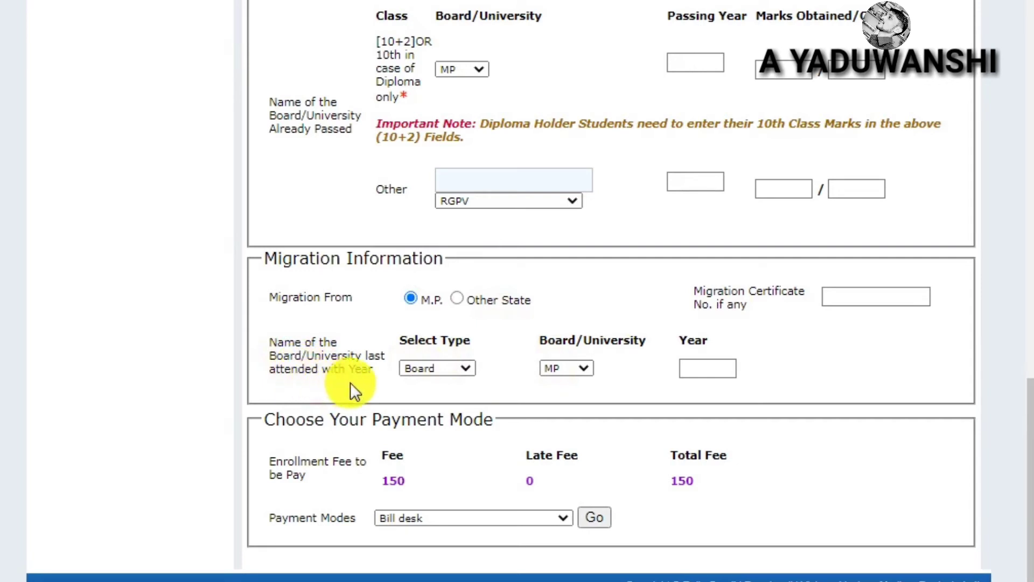
- Set the last attended institution's type to Board and its board to MP, and place the cursor in its year field
left_click(436, 368)
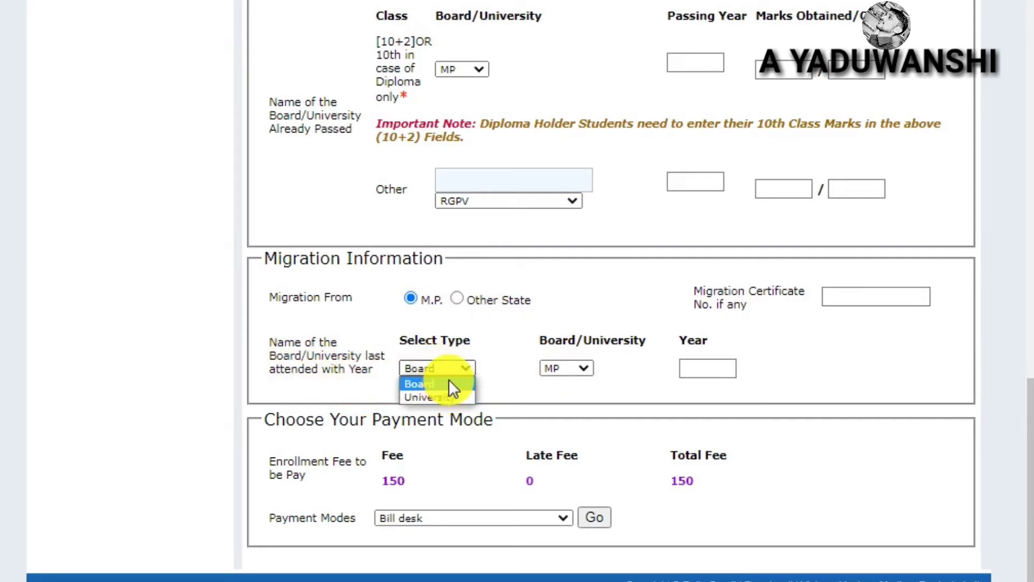
left_click(441, 385)
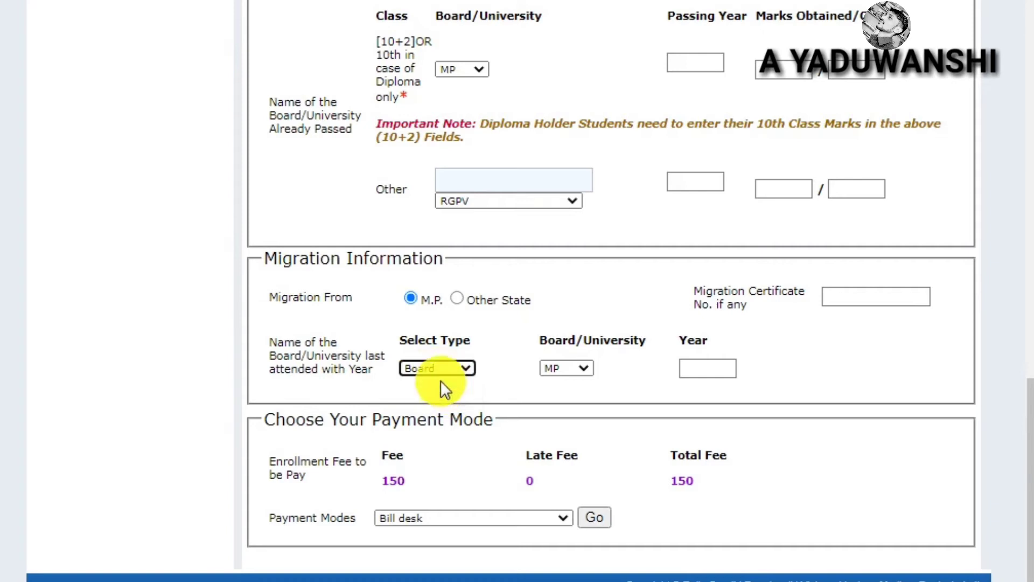
left_click(566, 367)
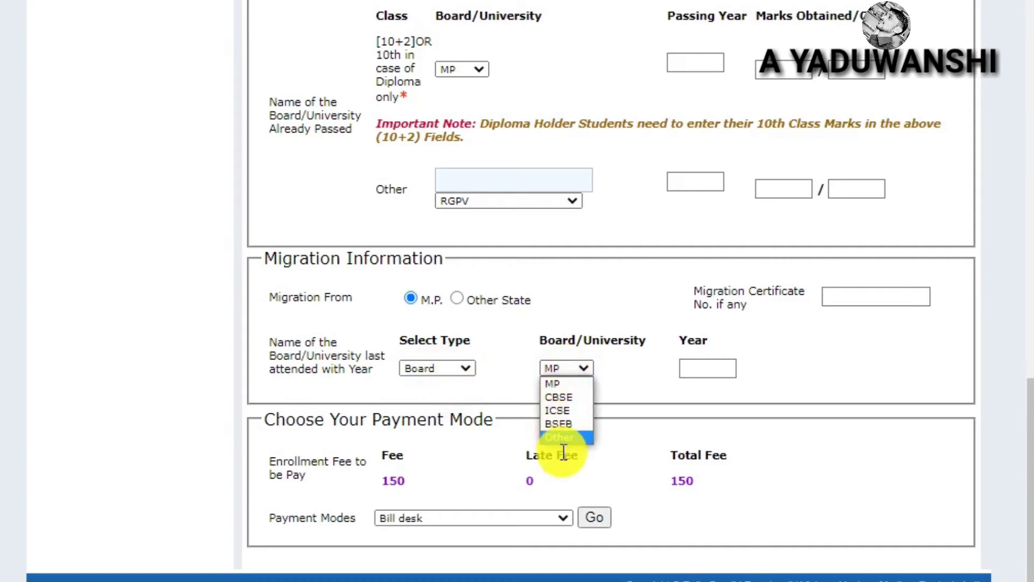
left_click(581, 384)
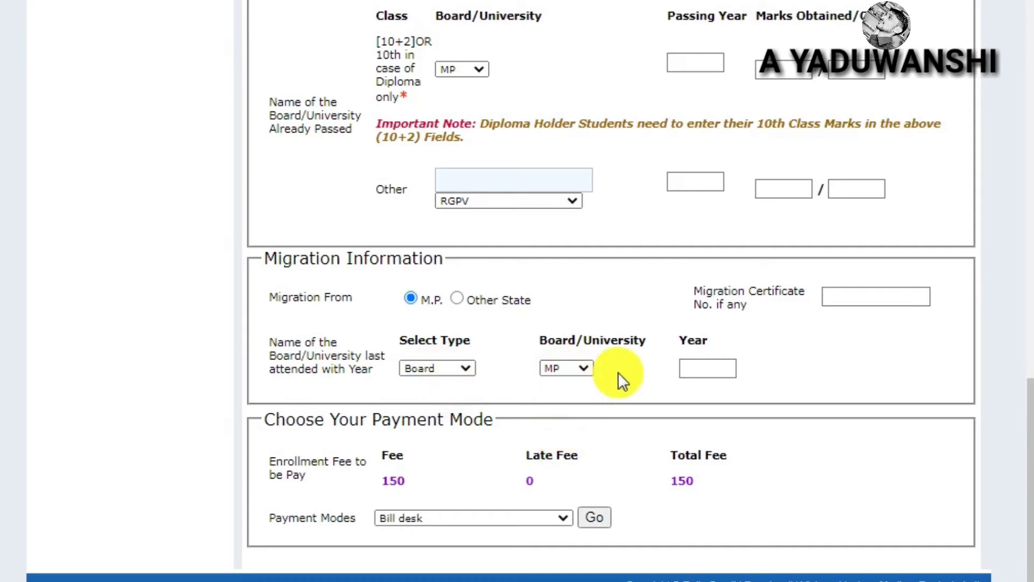
left_click(696, 368)
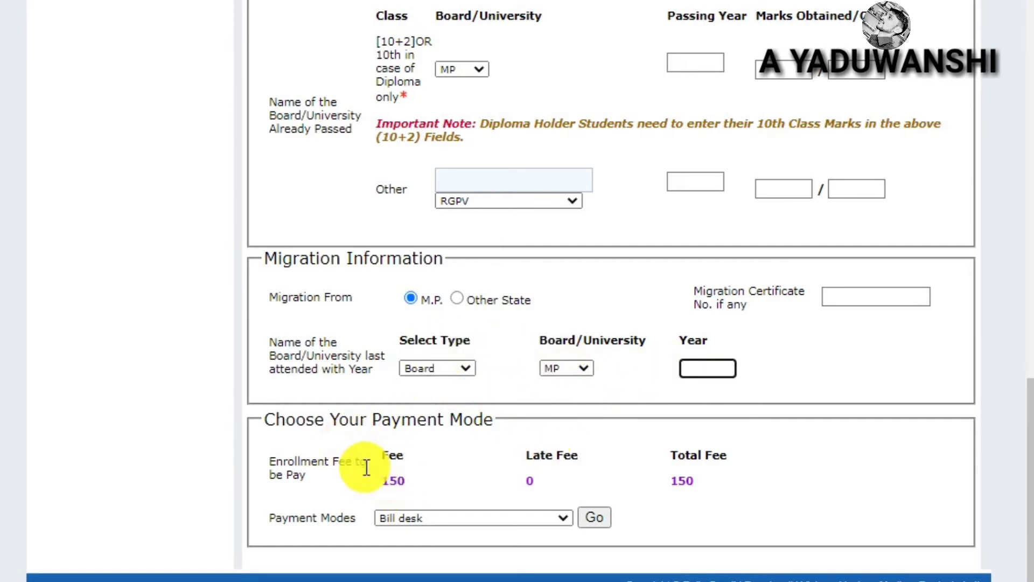
- Examine the enrollment fee breakdown and the available payment modes, keeping Bill desk selected
left_click_drag(377, 487, 598, 491)
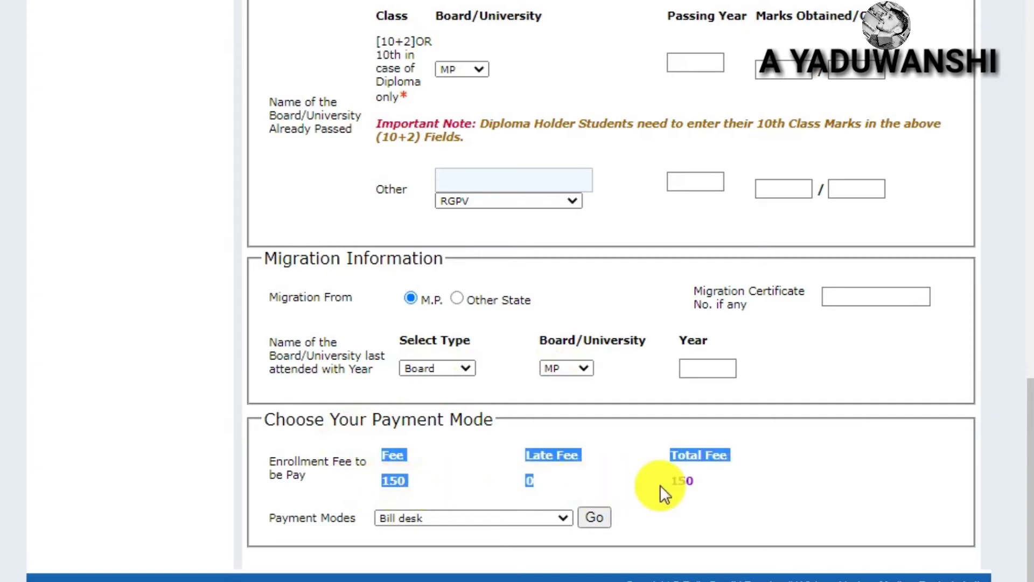
left_click(662, 484)
left_click(608, 466)
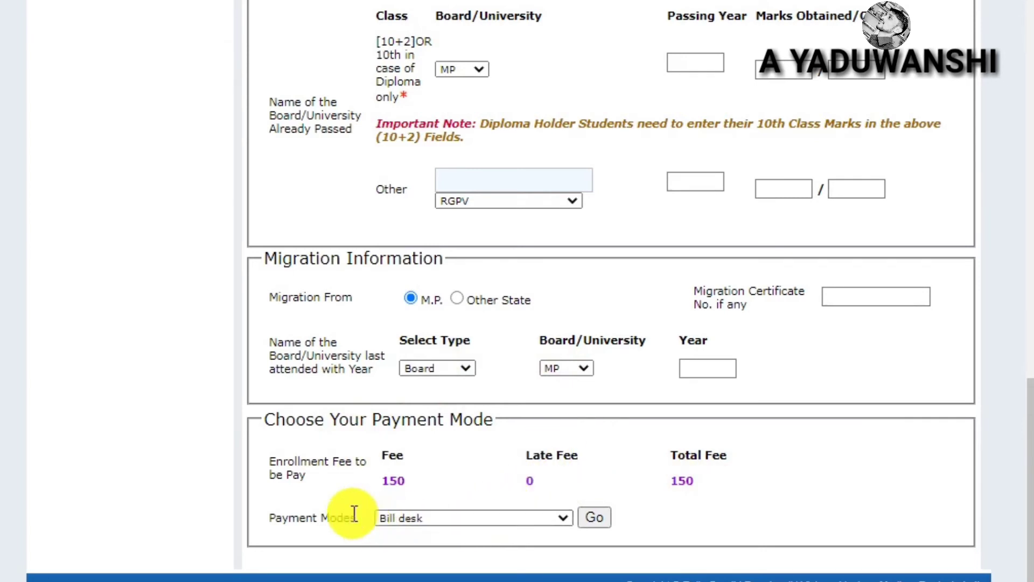
left_click(437, 520)
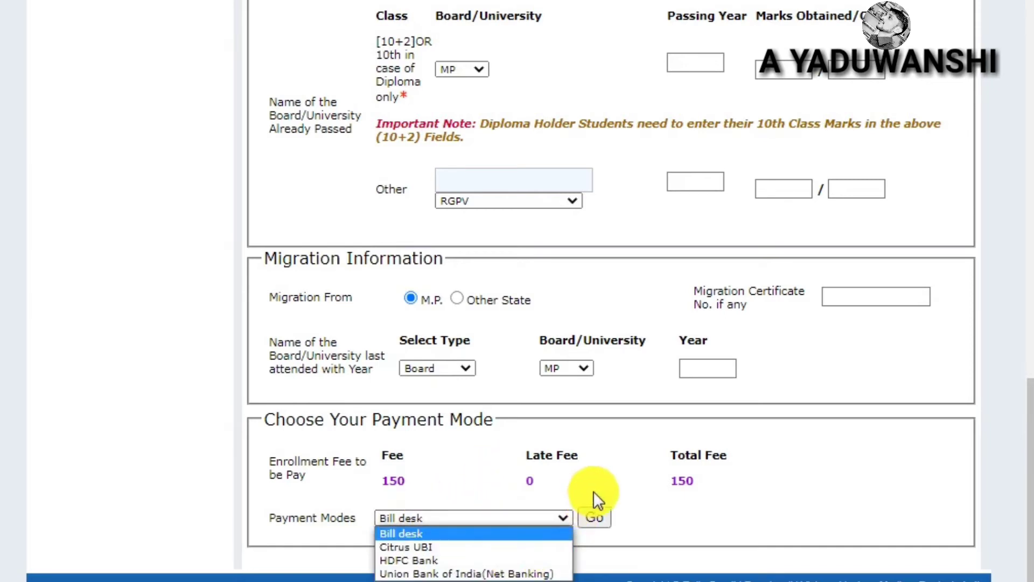
left_click(634, 461)
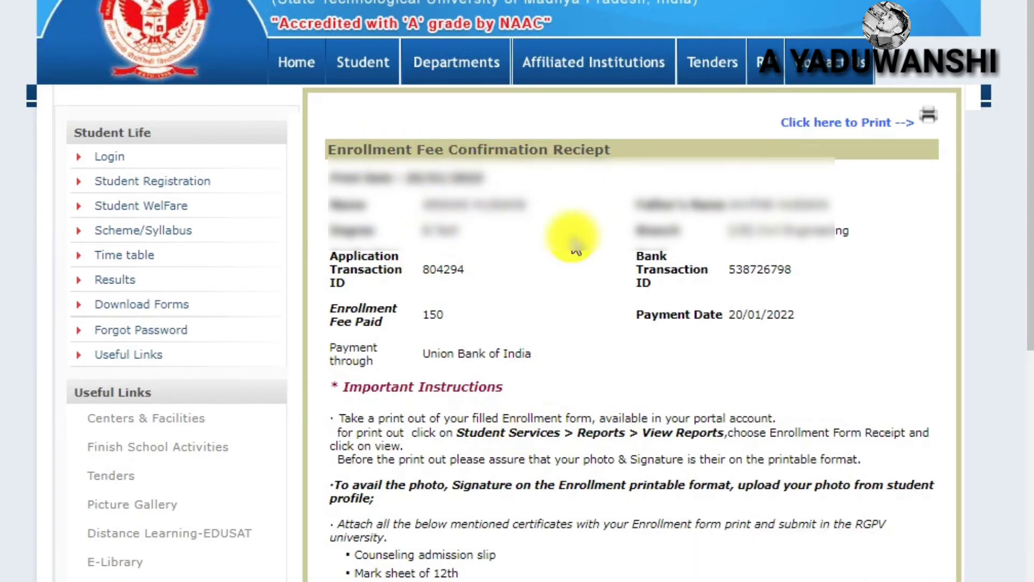
- Examine the fee paid and the important instructions on the enrollment fee confirmation receipt
left_click_drag(345, 311, 518, 322)
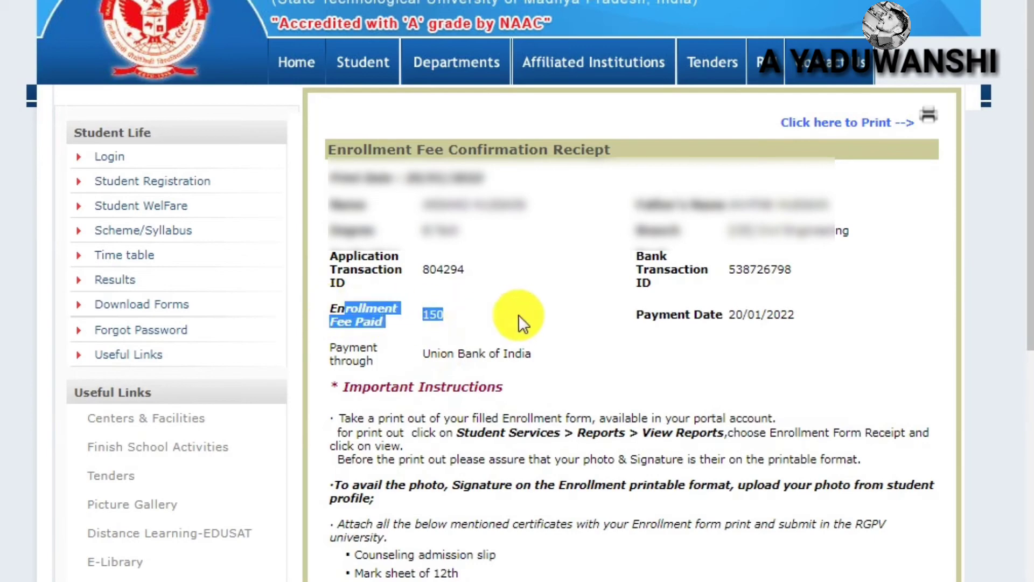
left_click(558, 295)
scroll(509, 332, "down", 8)
scroll(510, 331, "up", 8)
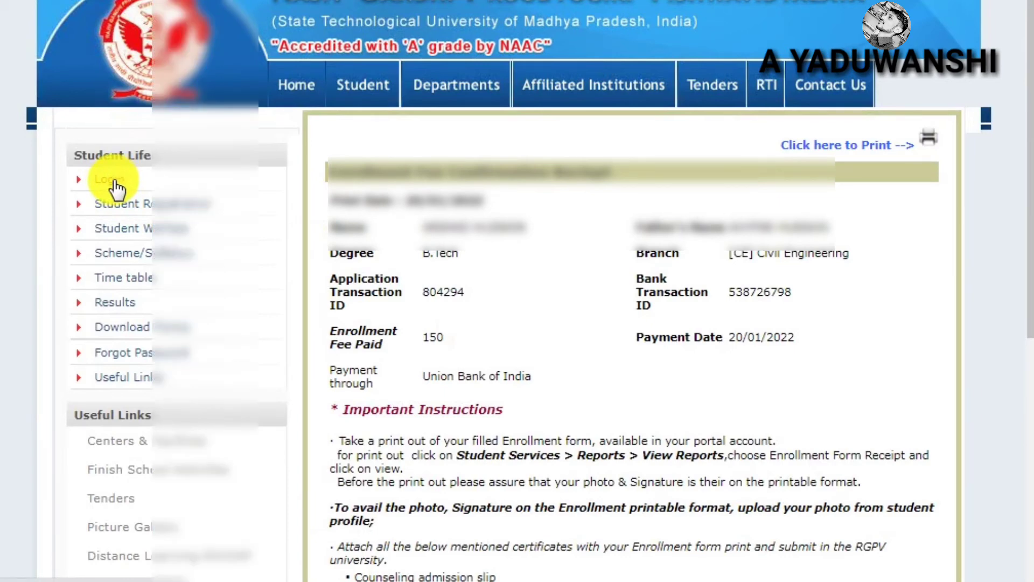
- Return through the student login to Student Services and check the photo and signature upload sections of the Student Profile
left_click(114, 183)
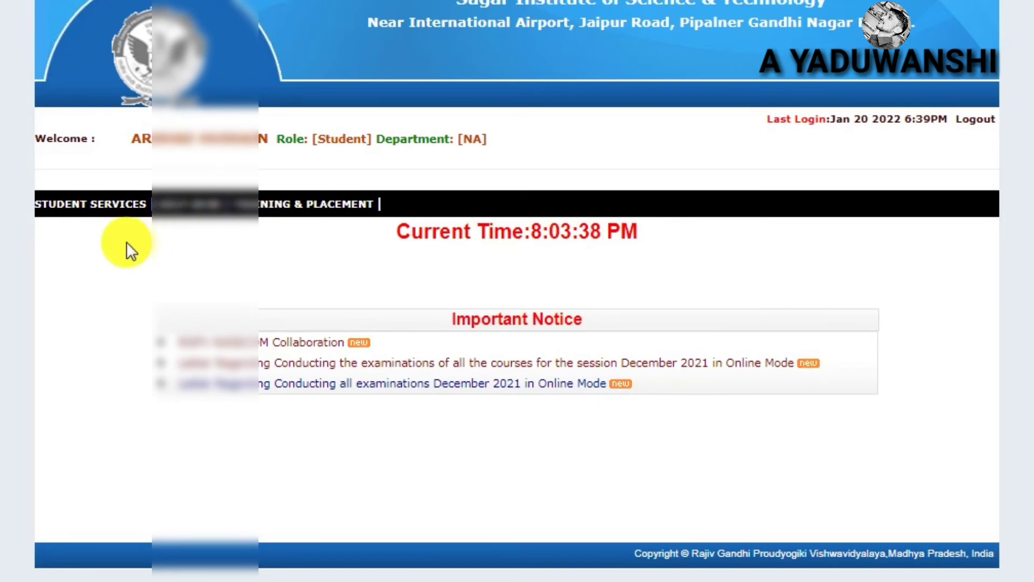
left_click(96, 205)
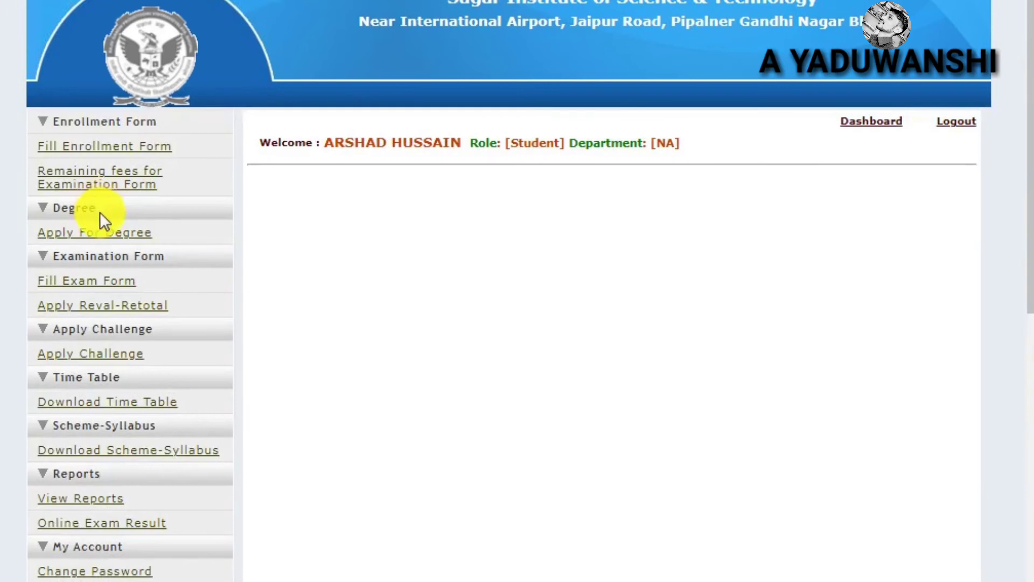
scroll(101, 214, "down", 8)
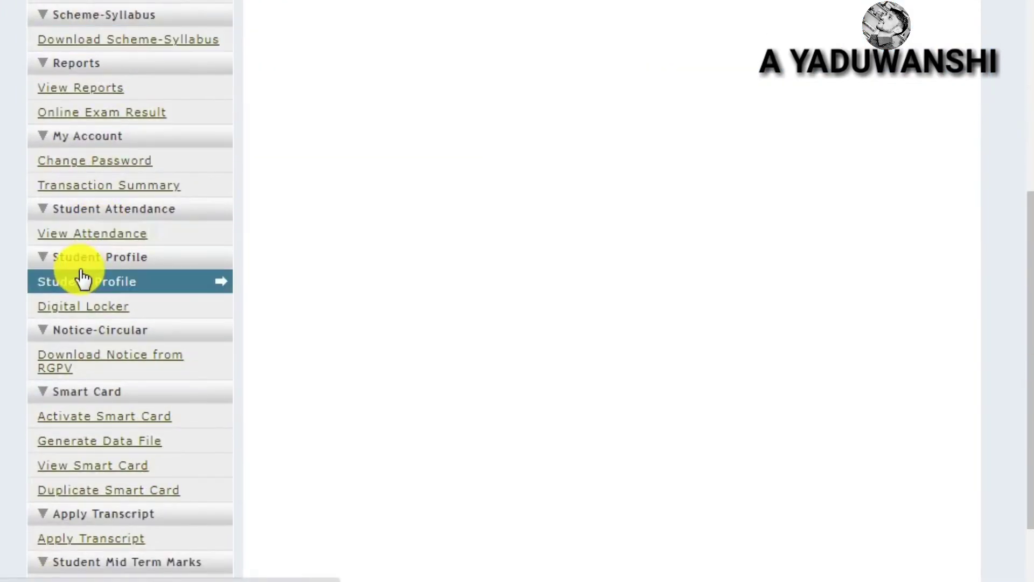
left_click(111, 284)
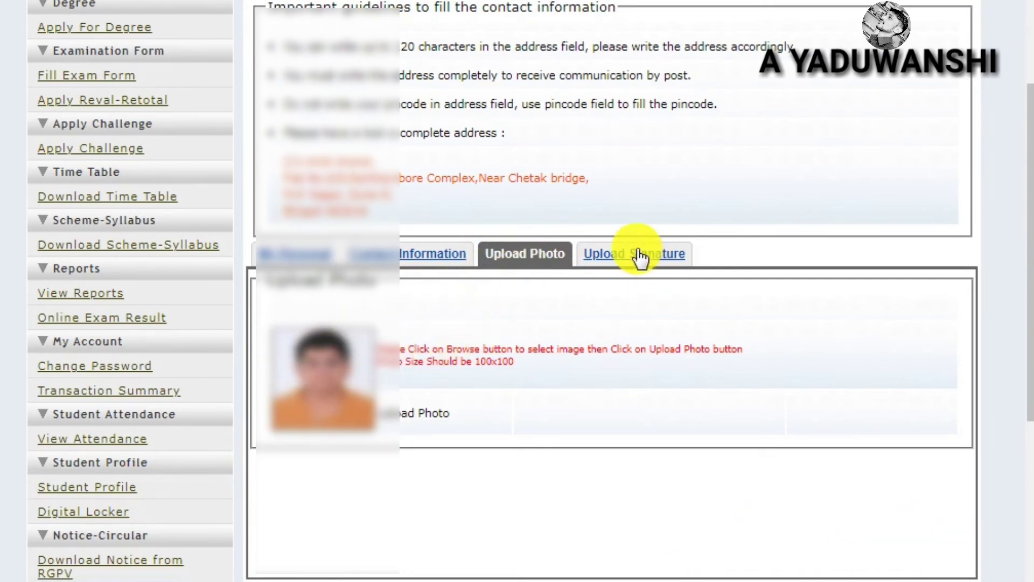
left_click(621, 260)
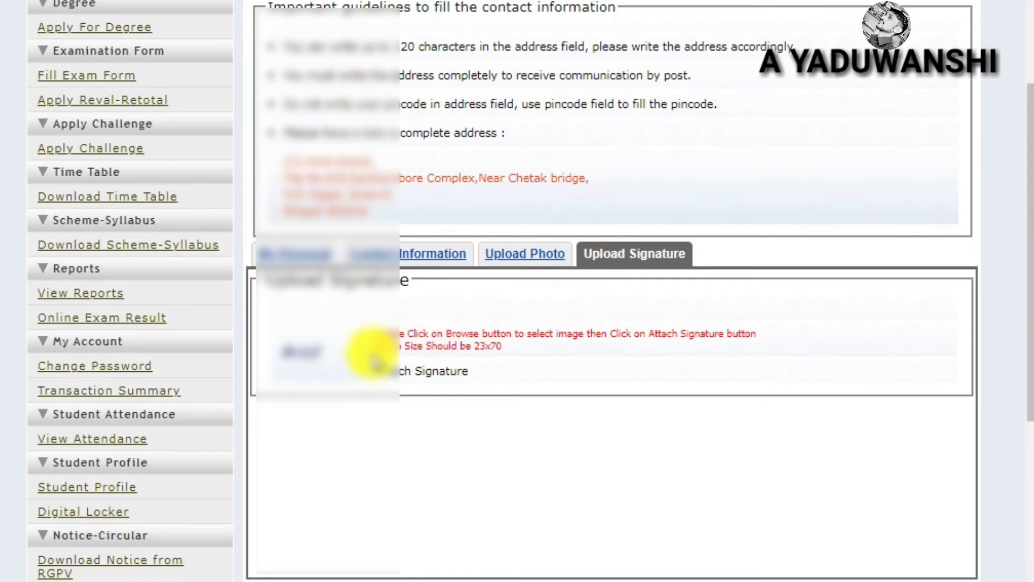
- Open the student's smart card, dismiss the alert, and review the card's details, photo, signature and declaration
scroll(170, 326, "down", 2)
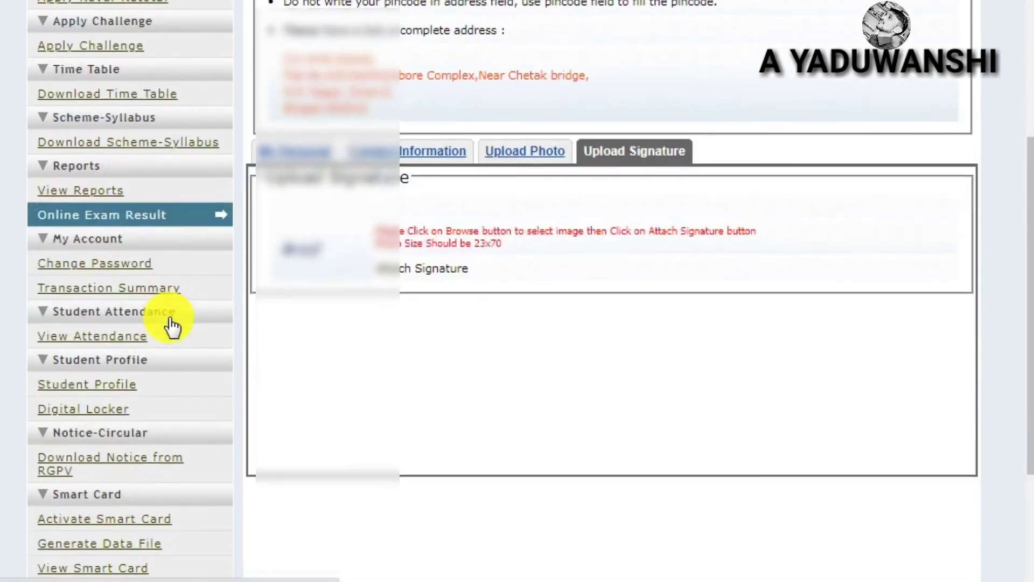
scroll(167, 336, "down", 4)
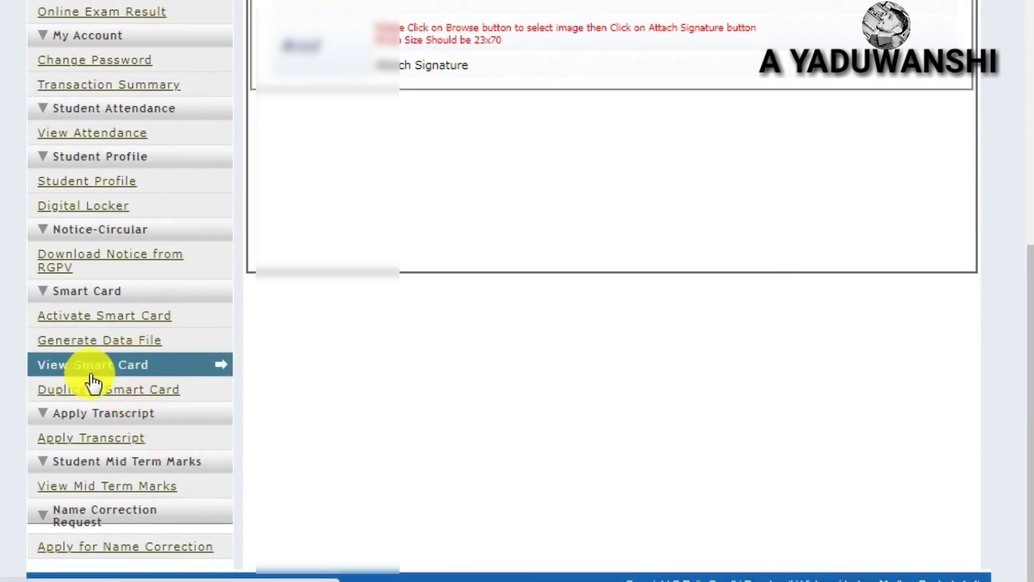
left_click(156, 366)
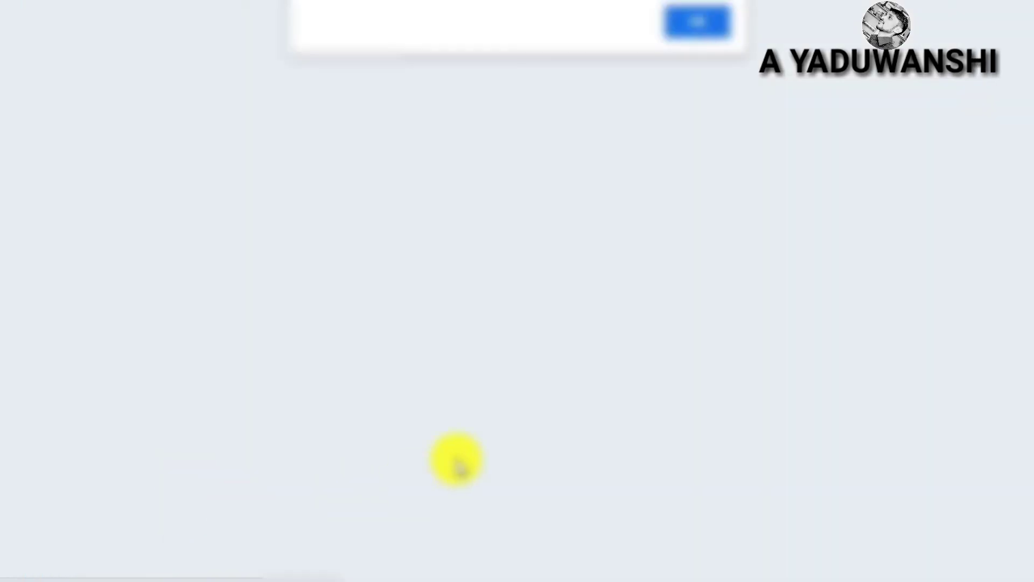
left_click(702, 25)
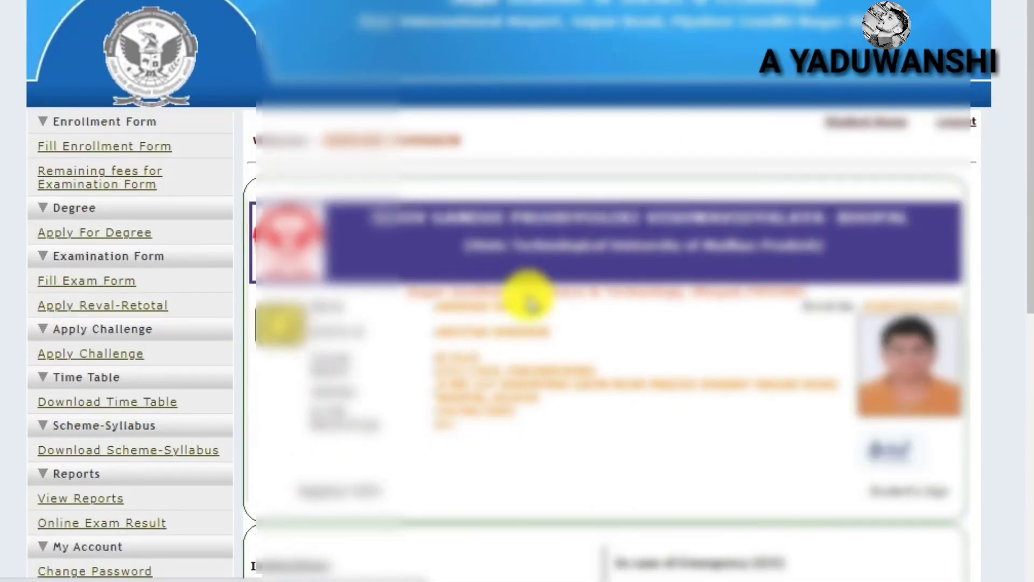
scroll(564, 340, "down", 5)
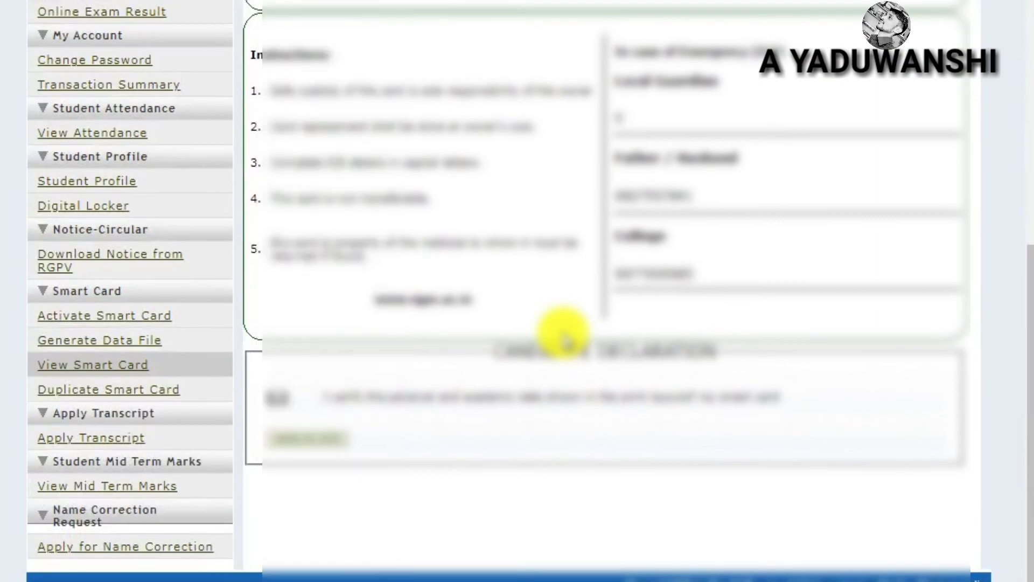
scroll(562, 334, "up", 10)
scroll(618, 362, "down", 5)
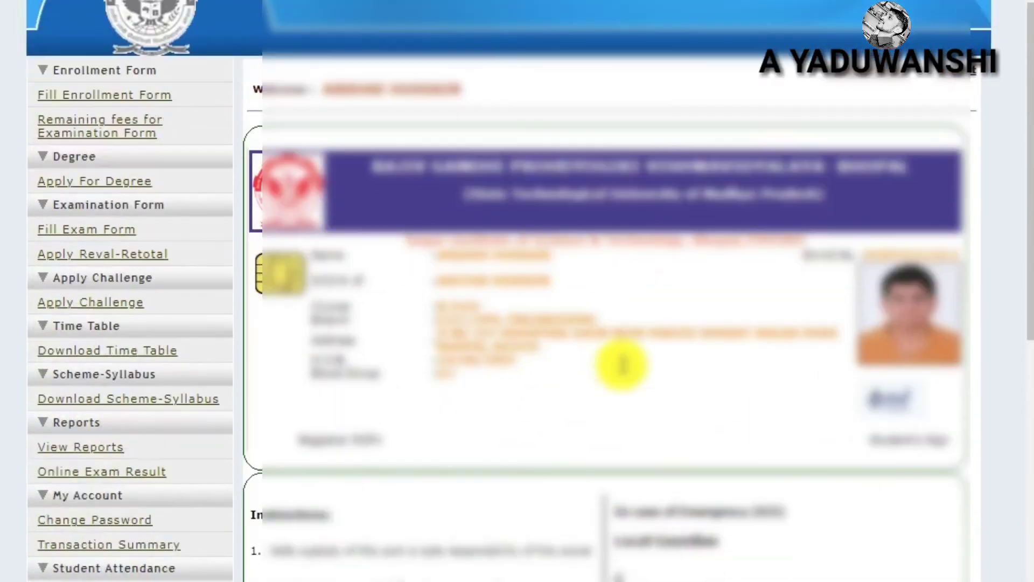
scroll(431, 355, "up", 5)
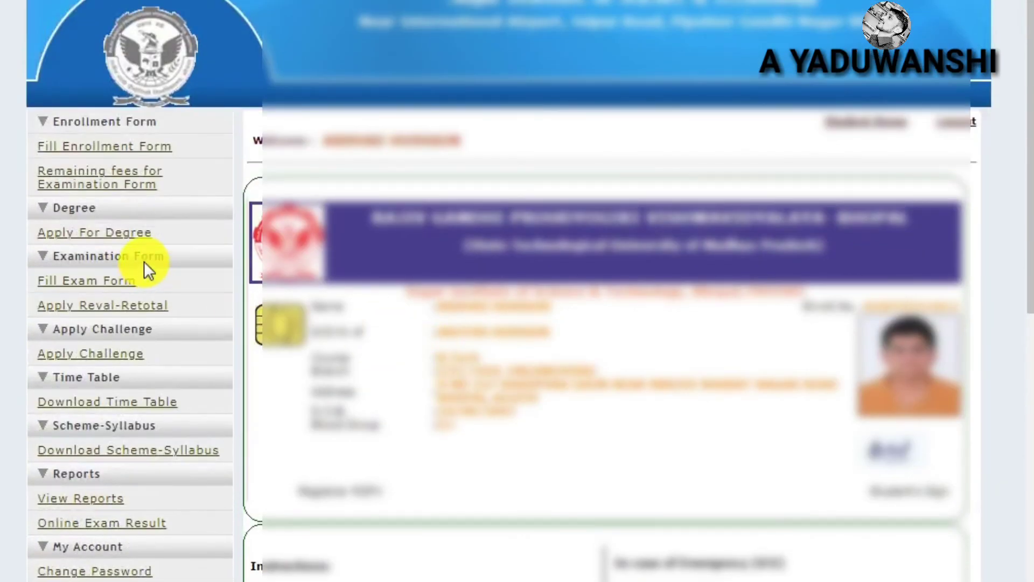
- Generate the enrollment form from the student reports and look over the printable form
scroll(148, 423, "down", 1)
scroll(144, 415, "down", 3)
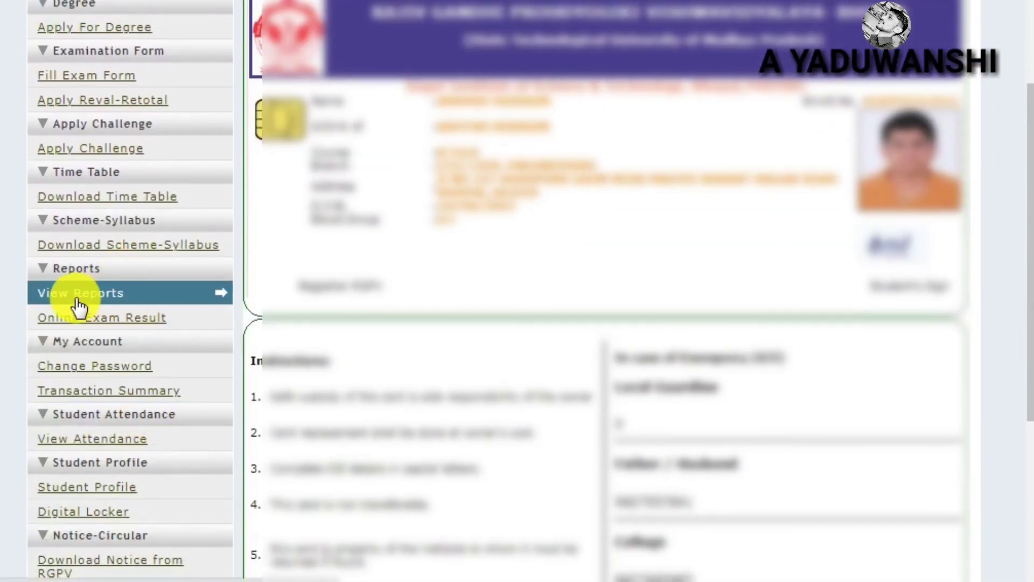
left_click(143, 293)
left_click(444, 200)
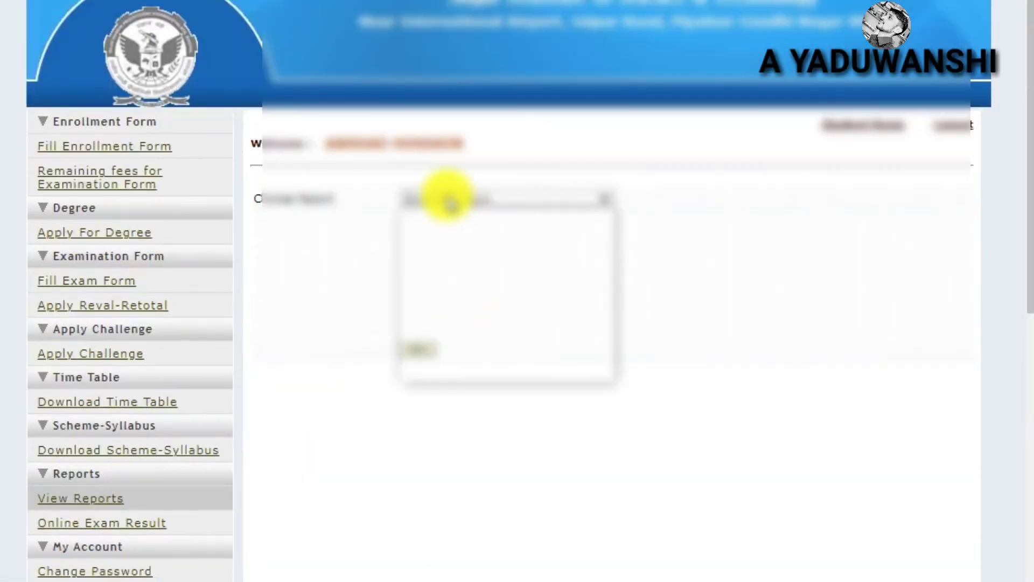
left_click(444, 200)
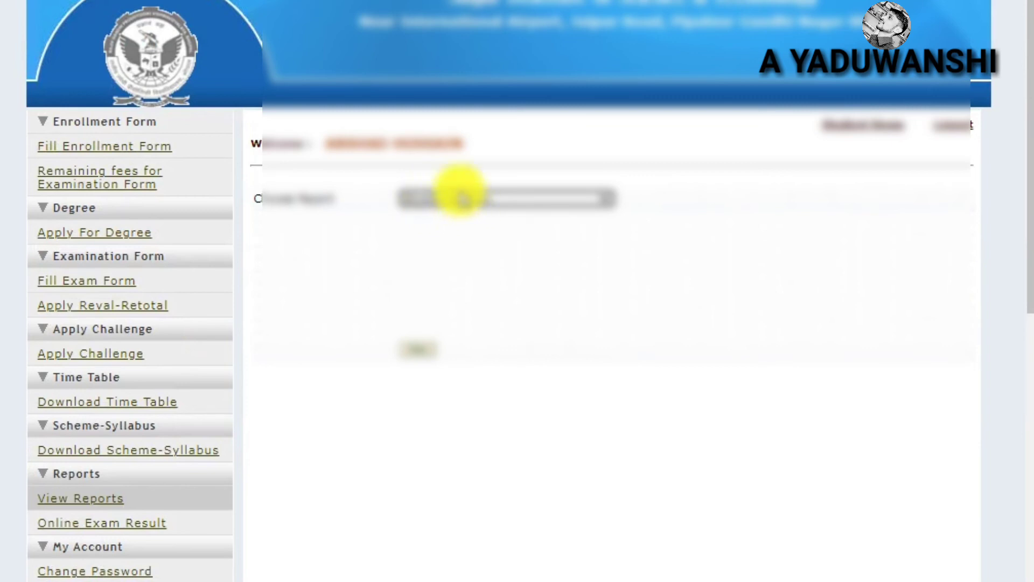
left_click(418, 353)
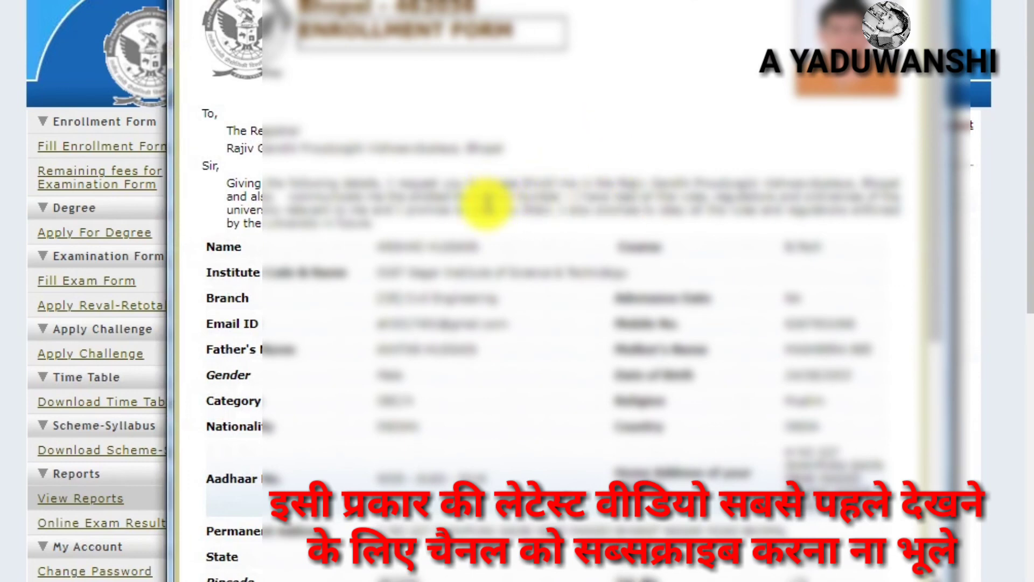
scroll(488, 205, "down", 7)
scroll(487, 216, "up", 7)
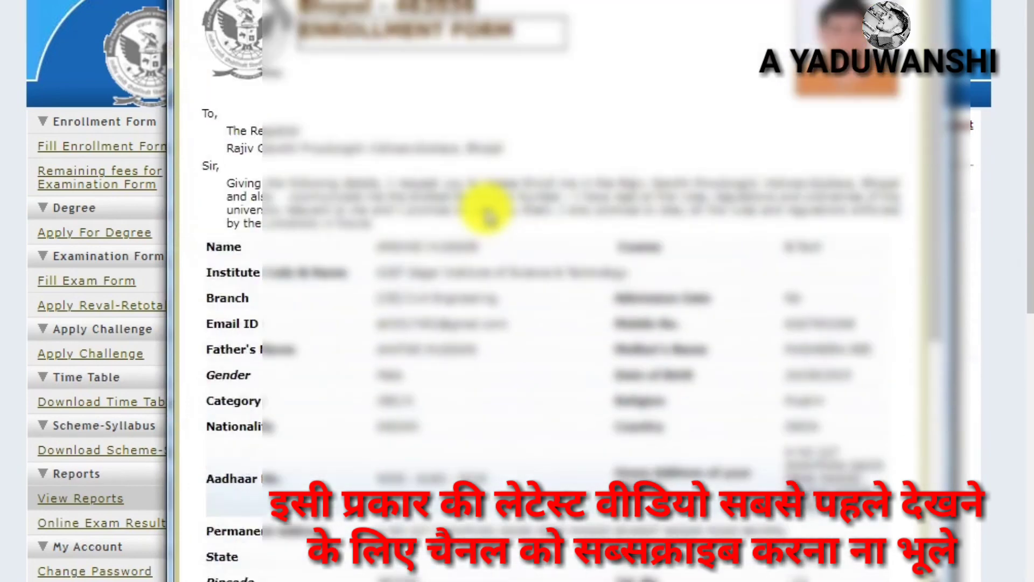